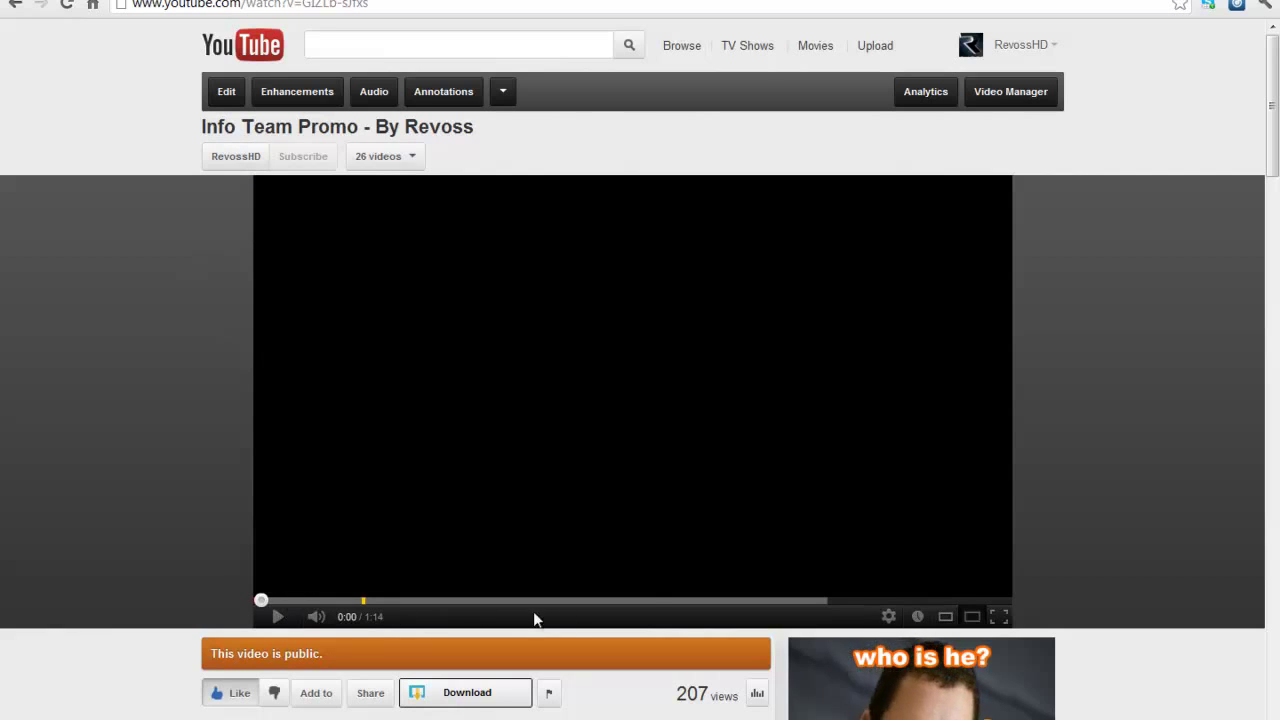
# Play the opening of the Info Team Promo video, pause it and rewind it to the start
pyautogui.click(278, 617)
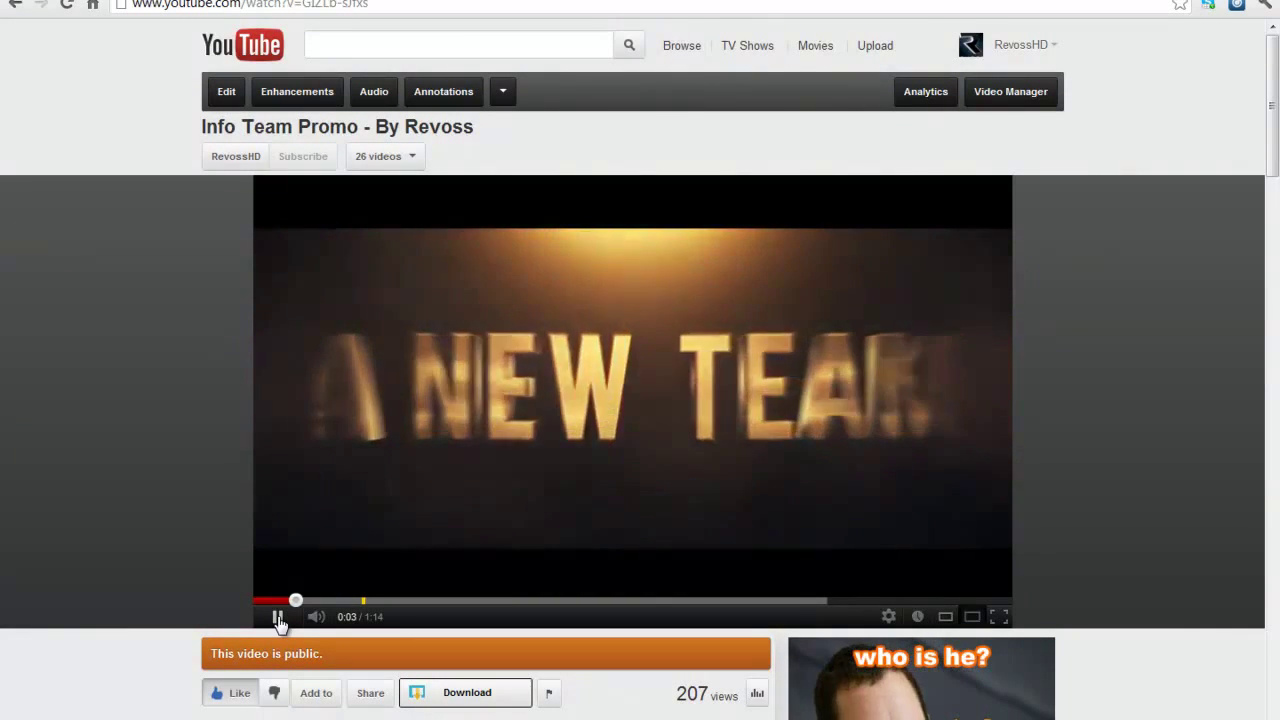
pyautogui.click(278, 617)
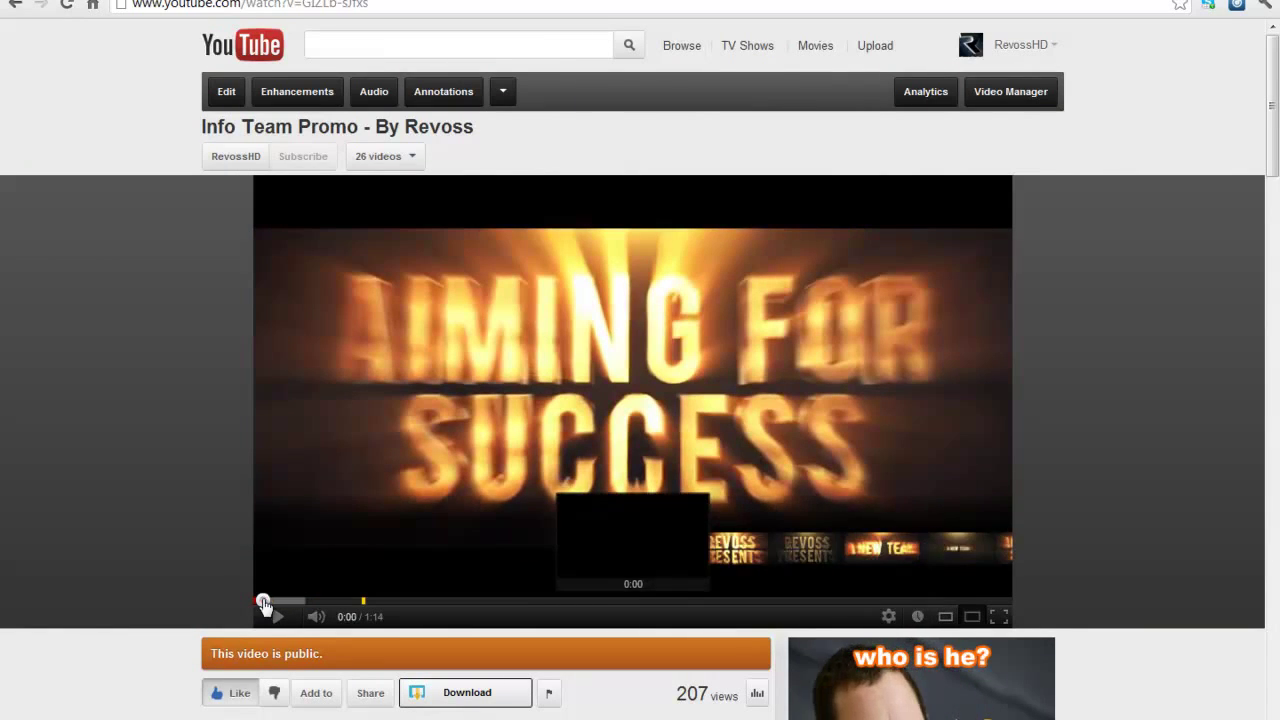
pyautogui.click(263, 600)
pyautogui.click(267, 602)
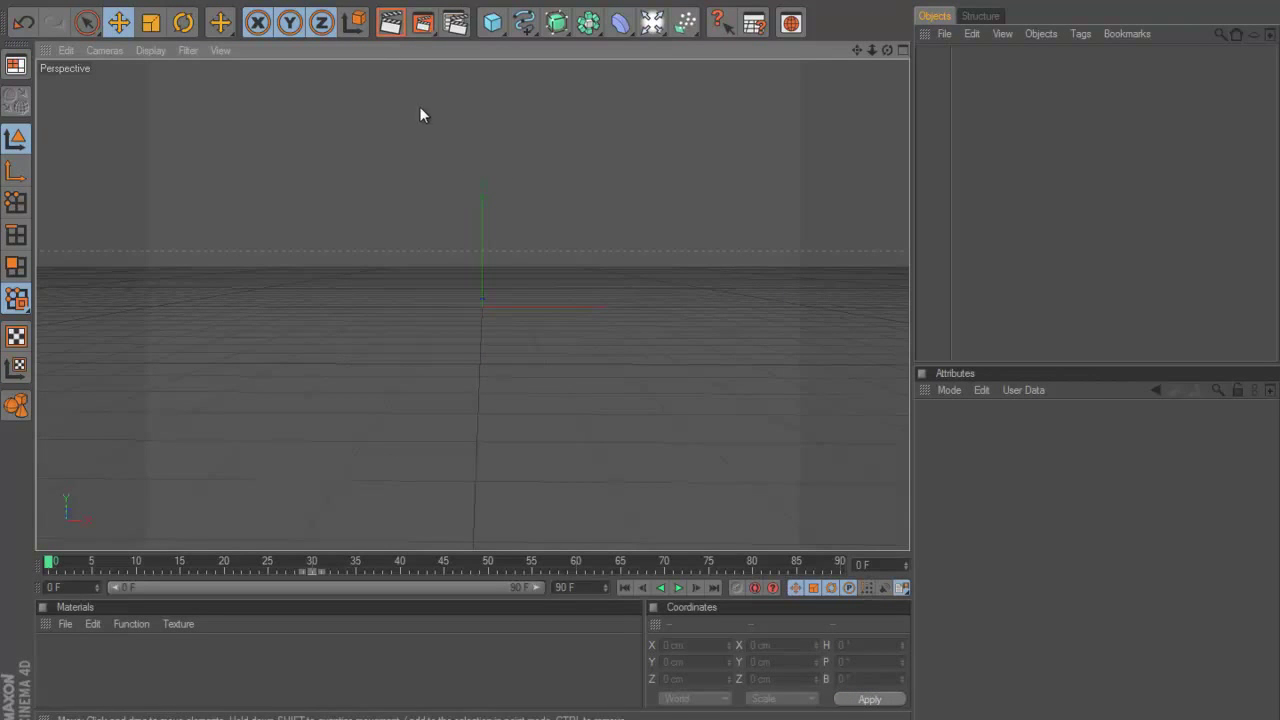
# Add a MoText object reading REVOSS with a depth of 75
pyautogui.click(478, 8)
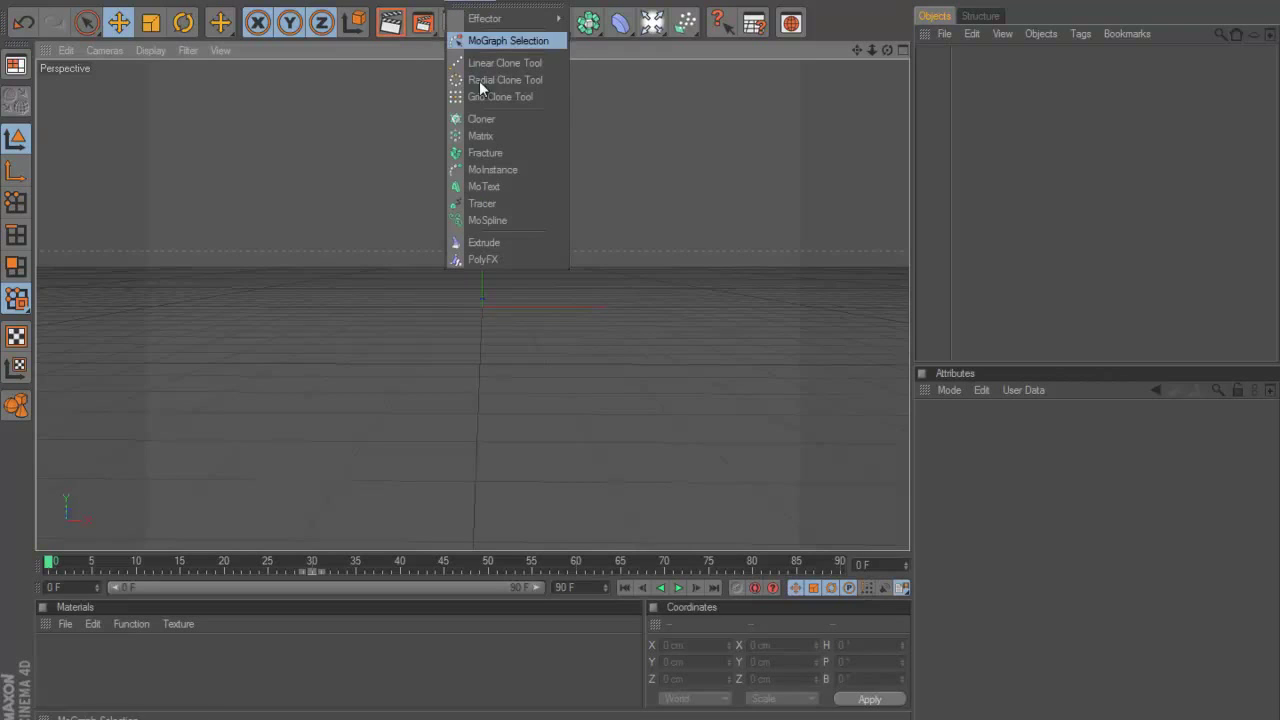
pyautogui.click(484, 186)
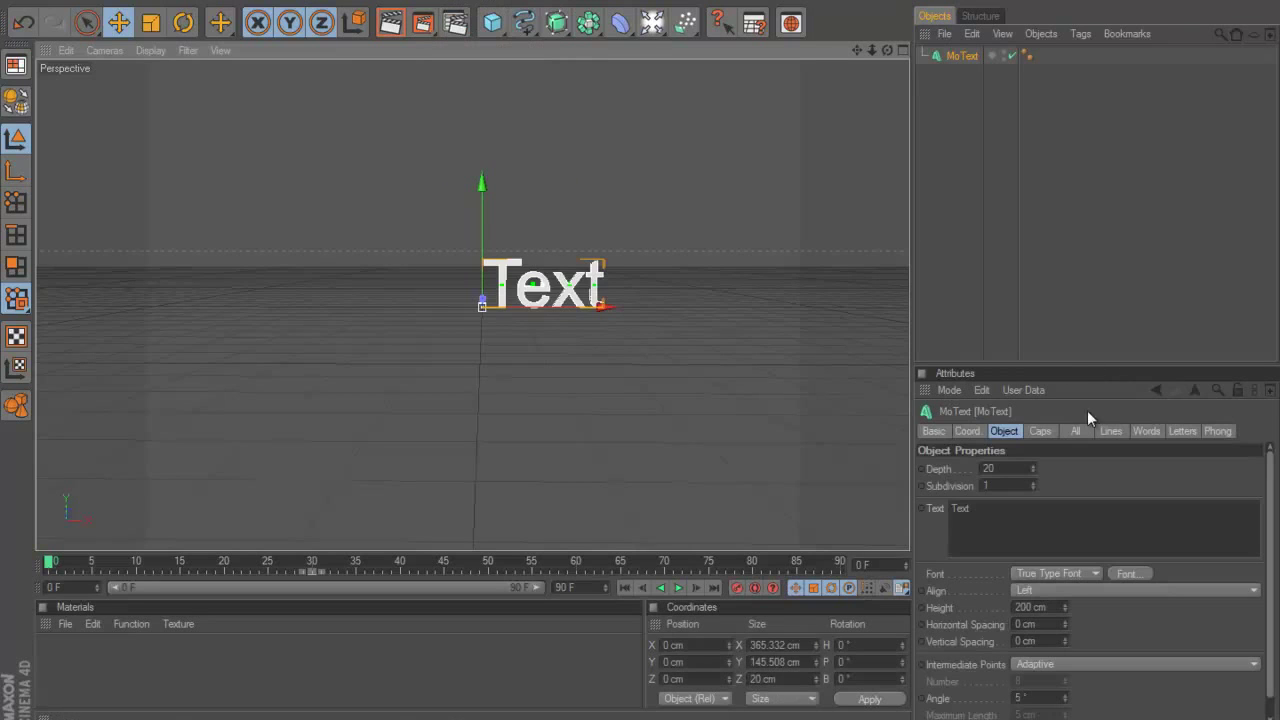
pyautogui.press('BackSpace')
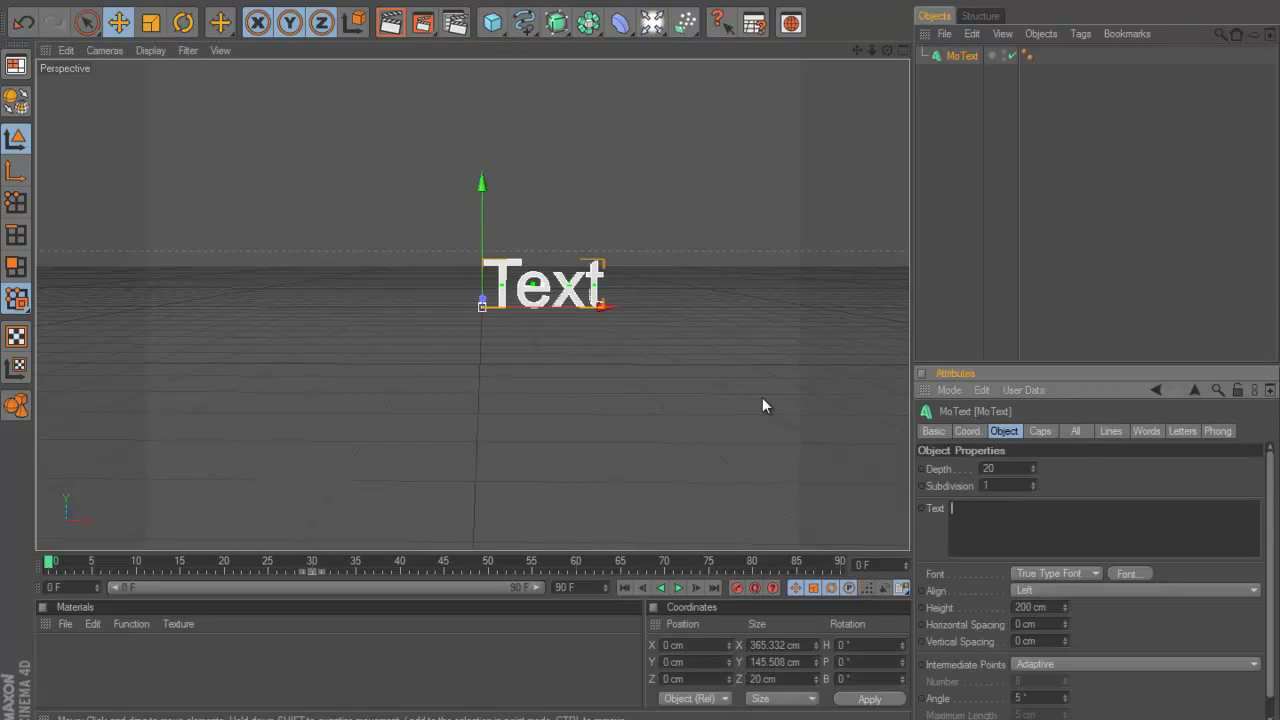
pyautogui.press('Return')
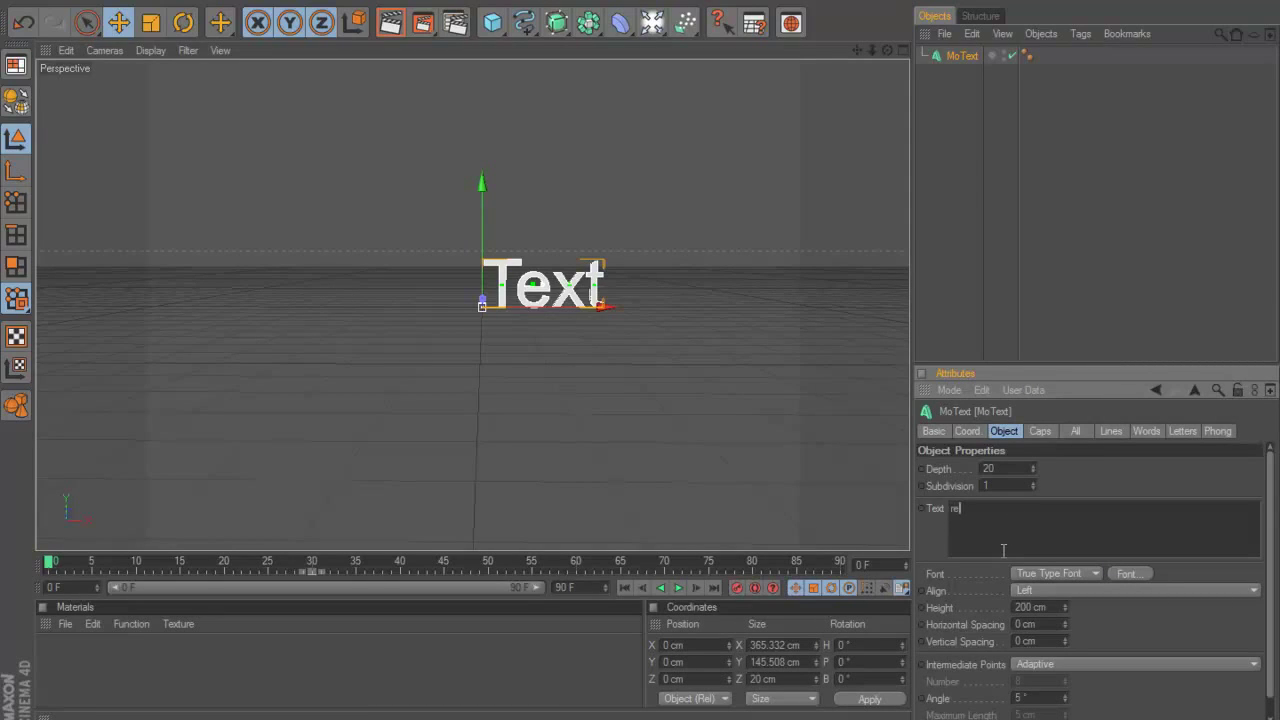
pyautogui.write('REVOSS')
pyautogui.doubleClick(1000, 468)
pyautogui.write('75')
pyautogui.press('Return')
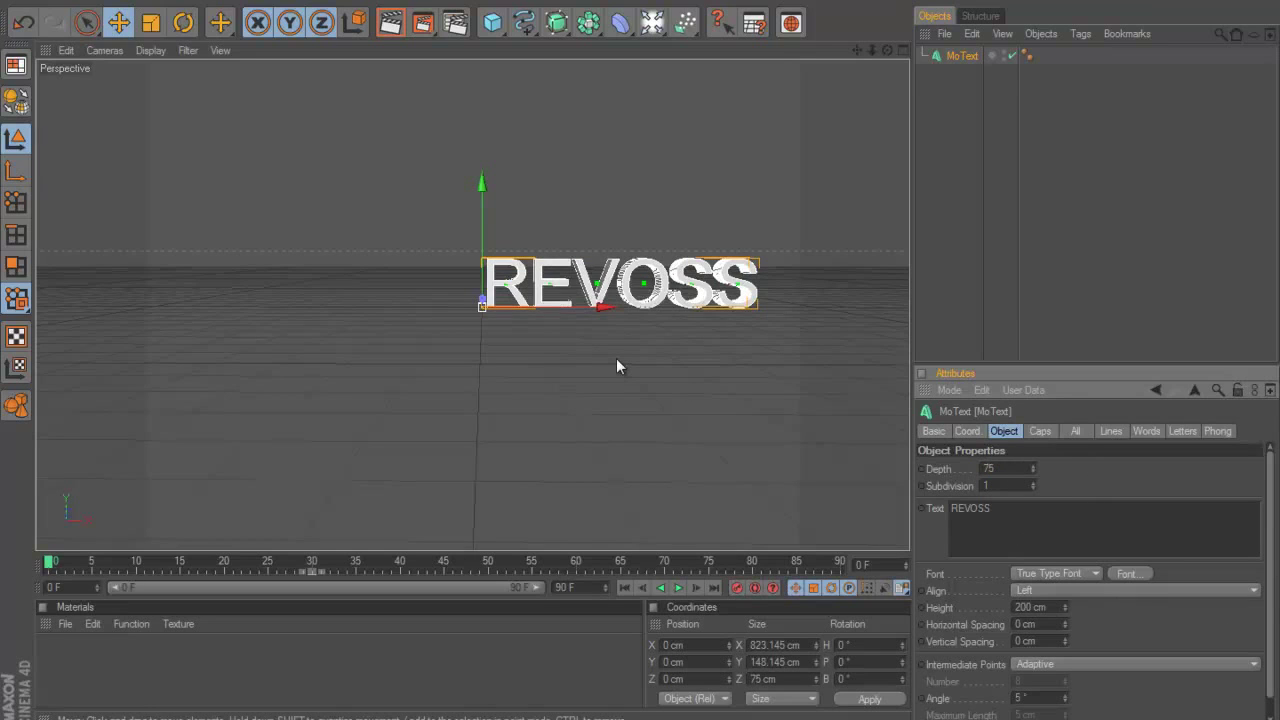
# Give the MoText fillet caps at both the start and the end
pyautogui.click(1040, 431)
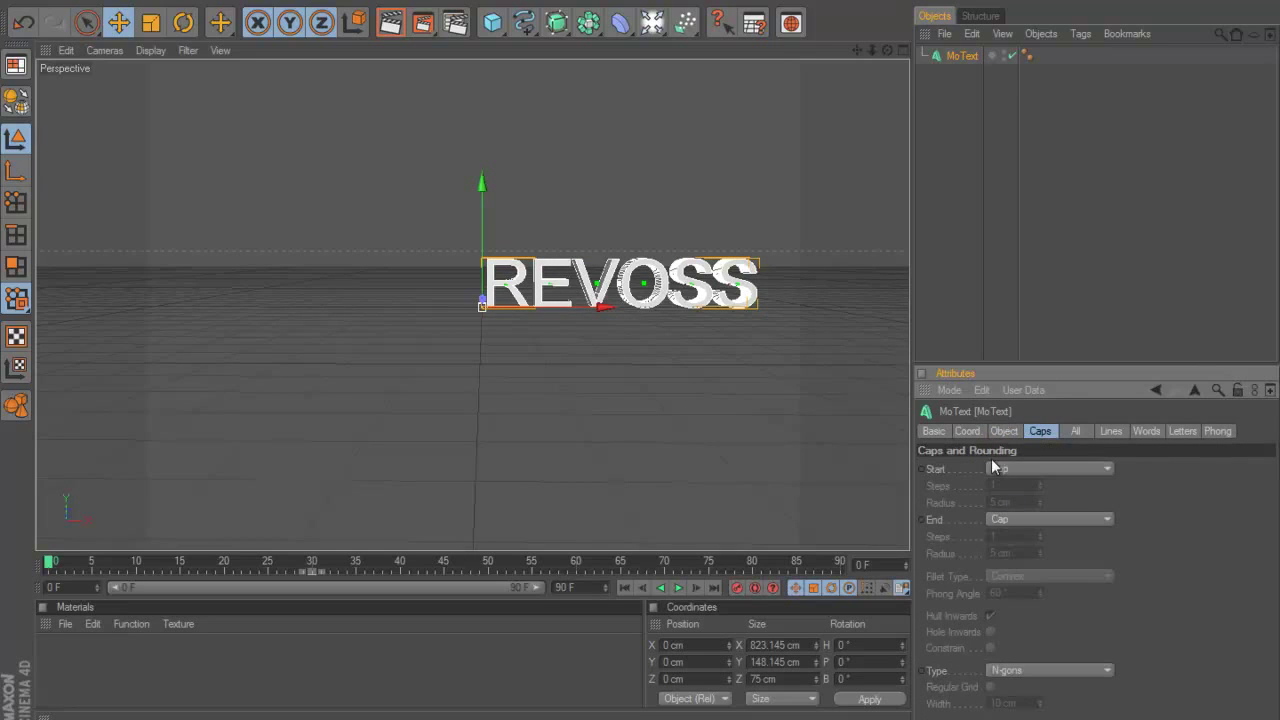
pyautogui.click(1015, 467)
pyautogui.click(1033, 526)
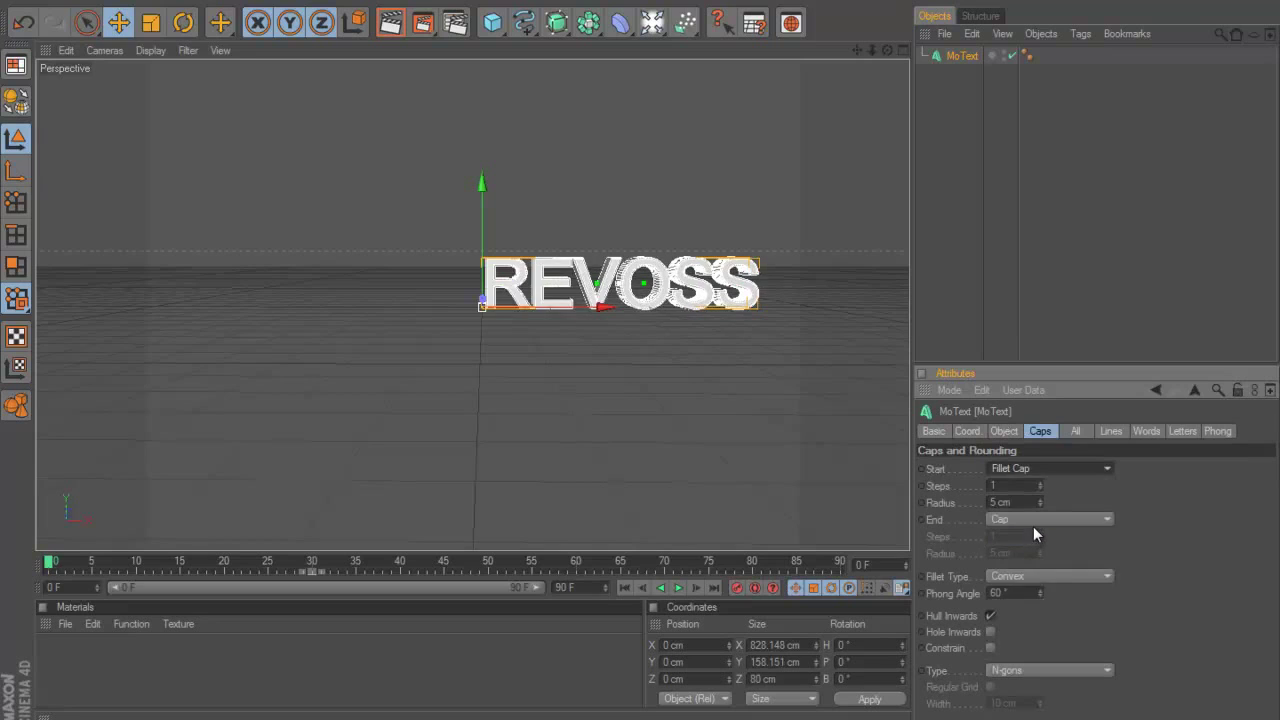
pyautogui.click(1033, 520)
pyautogui.click(1030, 572)
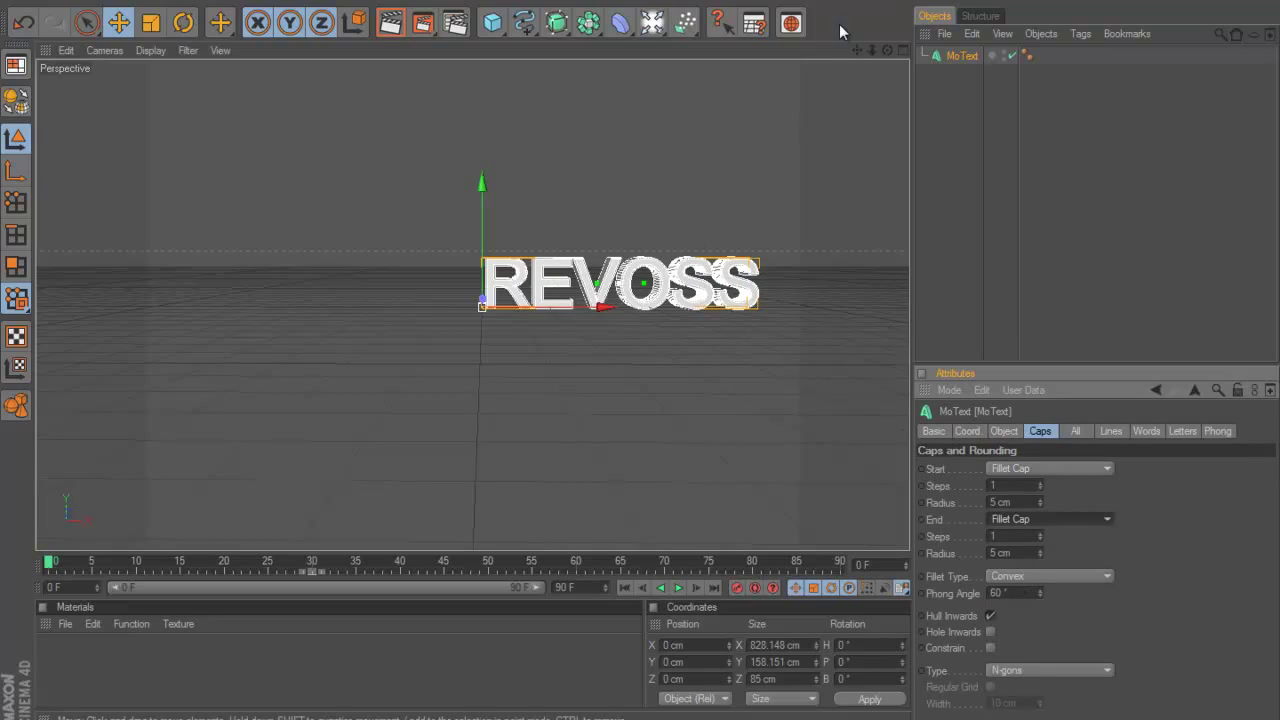
# Set the REVOSS text alignment to Middle and frame the whole word in the perspective view
pyautogui.click(1001, 430)
pyautogui.click(1069, 590)
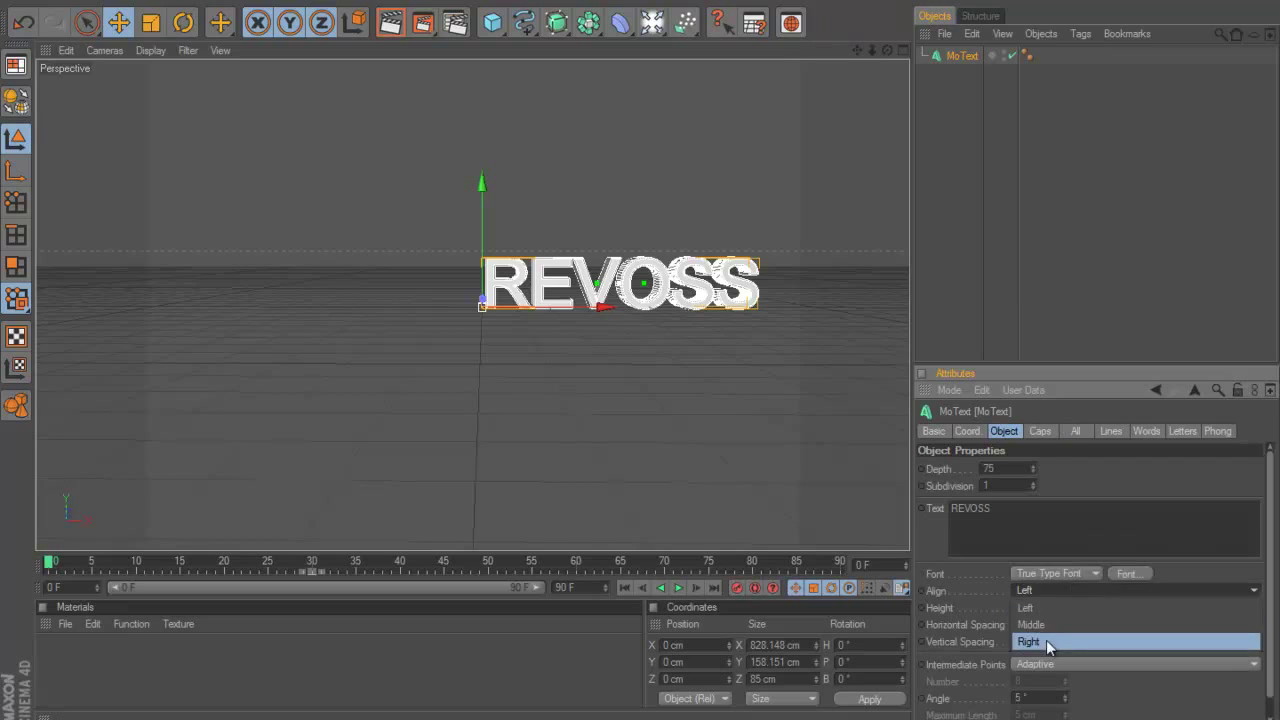
pyautogui.click(1046, 624)
pyautogui.scroll(3, 738, 268)
pyautogui.scroll(2, 738, 268)
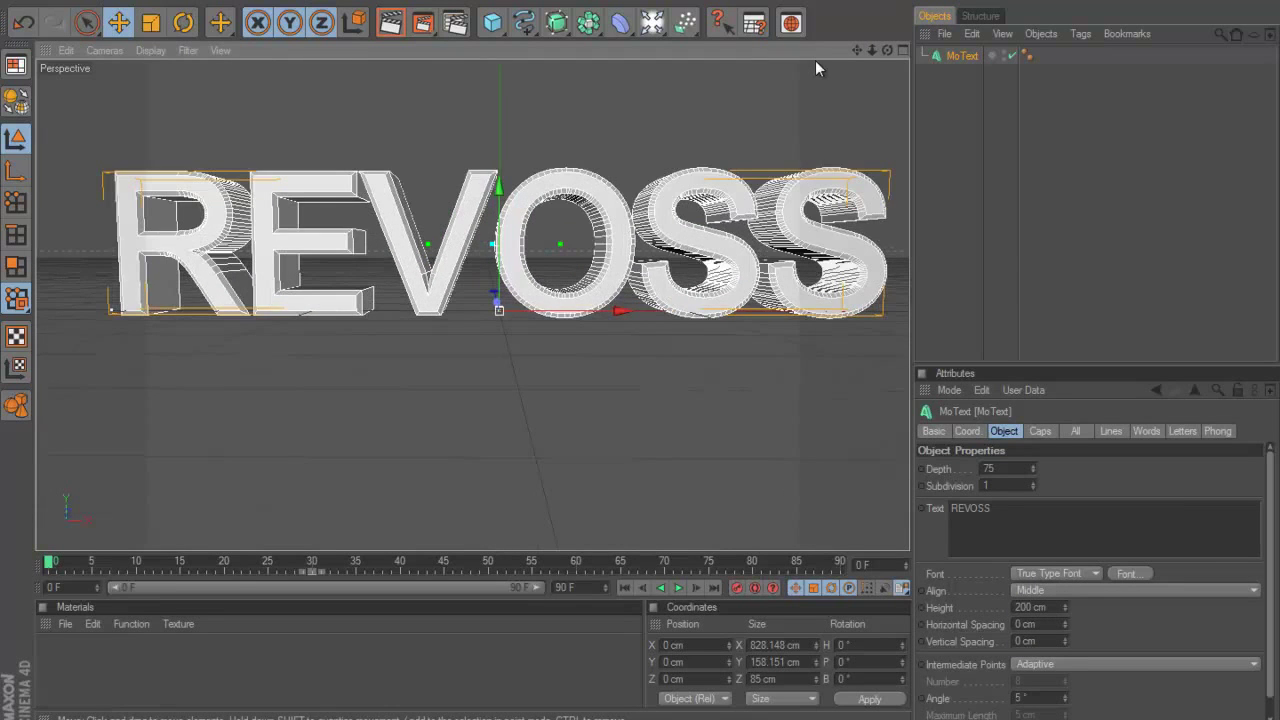
pyautogui.moveTo(856, 49); pyautogui.dragTo(642, 356)
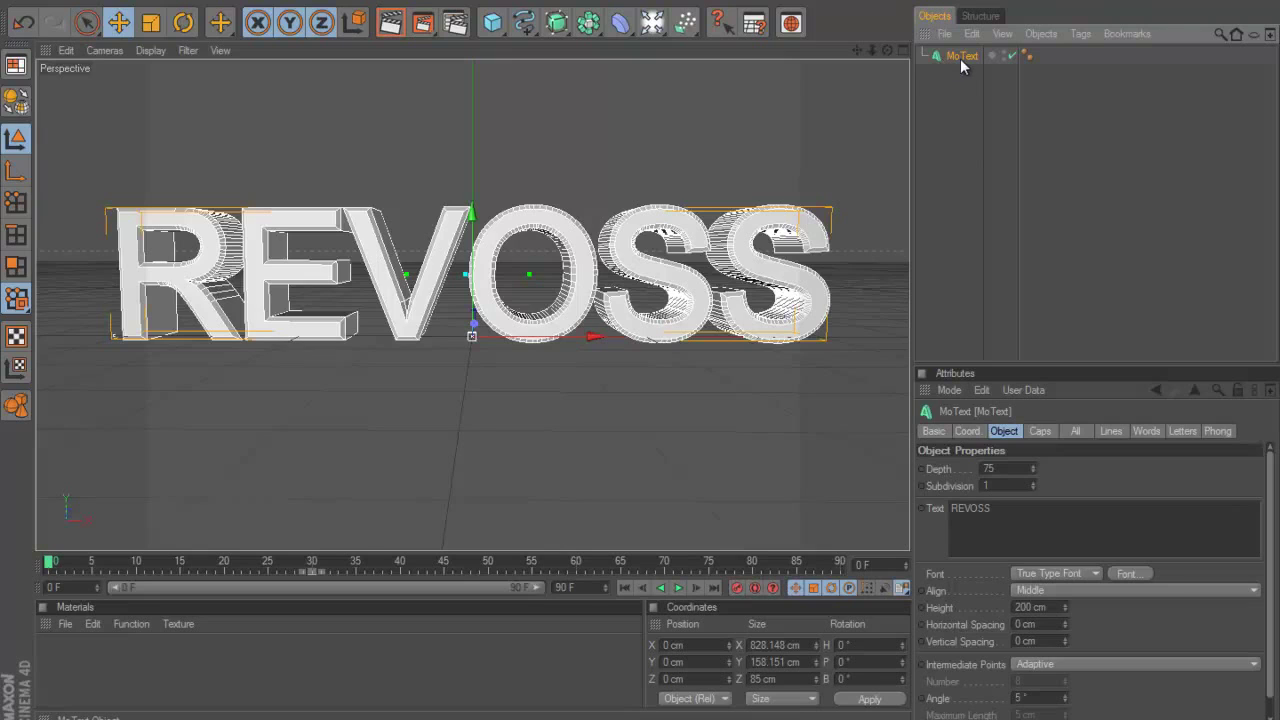
# Apply a Random effector to the selected MoText object
pyautogui.click(458, 2)
pyautogui.click(466, 1)
pyautogui.click(468, 2)
pyautogui.moveTo(486, 19)
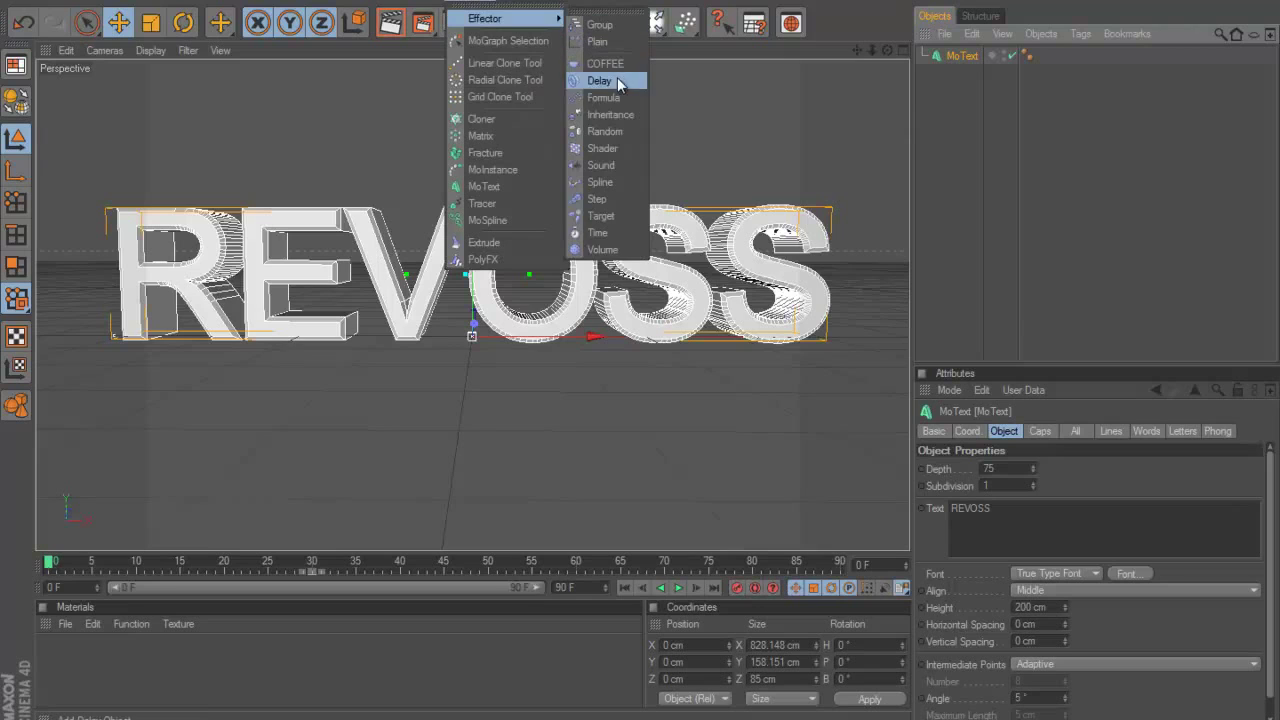
pyautogui.click(612, 132)
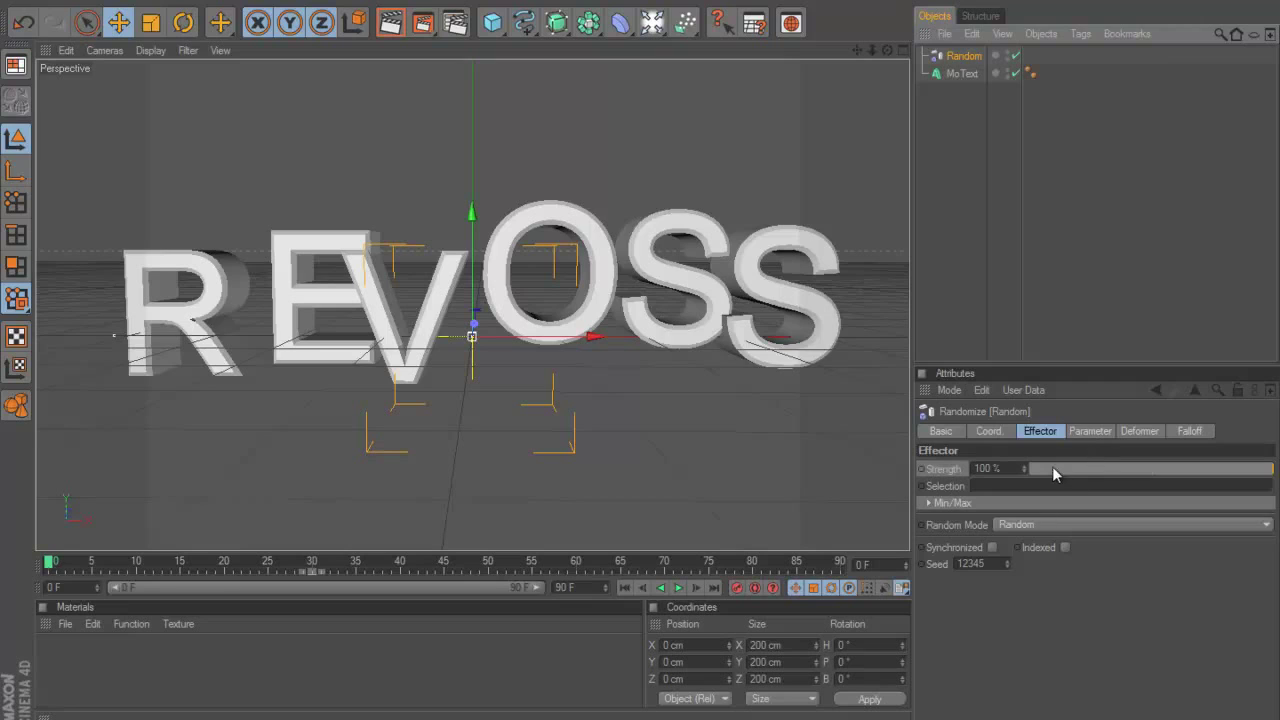
# Disable position and enable only rotation in the Random effector's transform parameters
pyautogui.click(1088, 431)
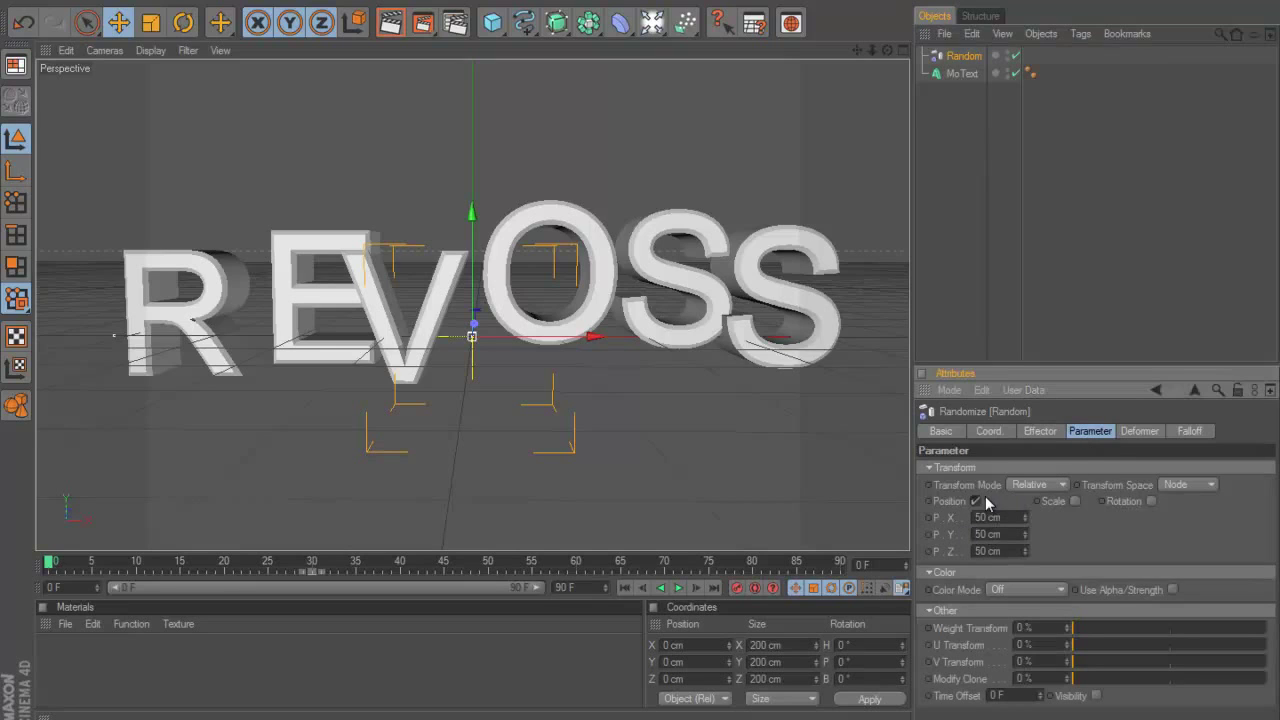
pyautogui.click(1074, 502)
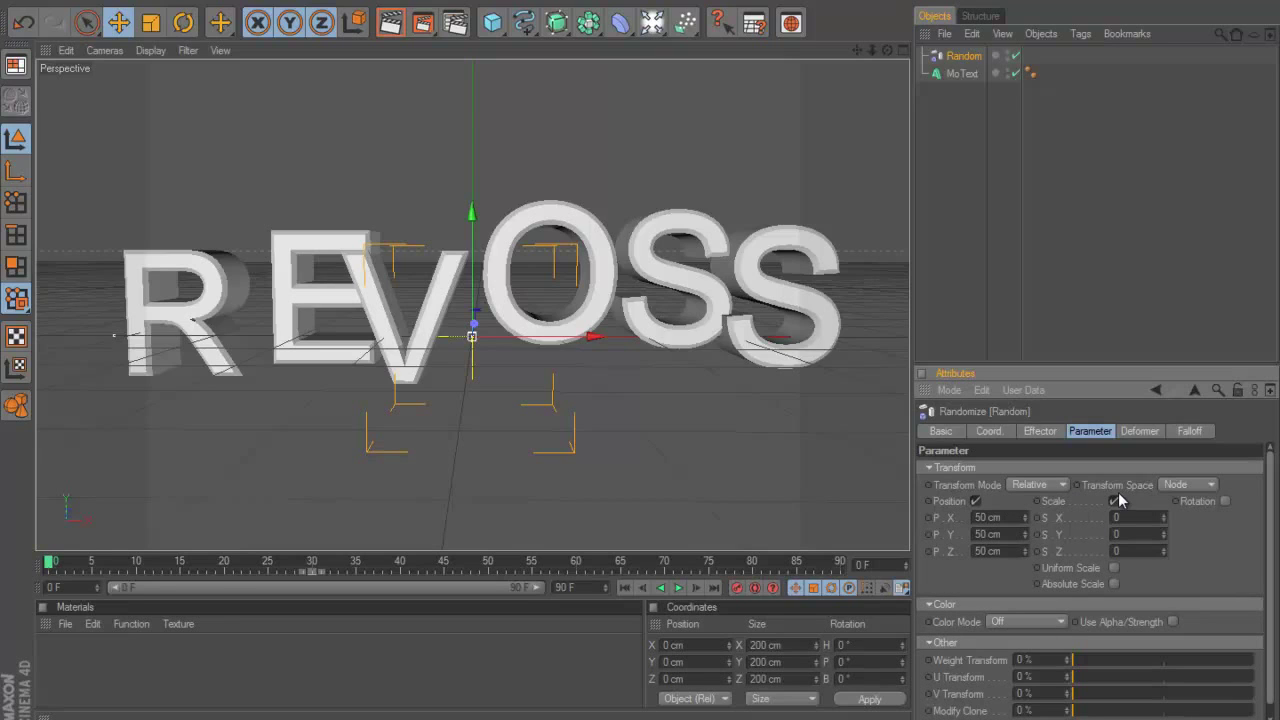
pyautogui.click(1115, 500)
pyautogui.click(977, 500)
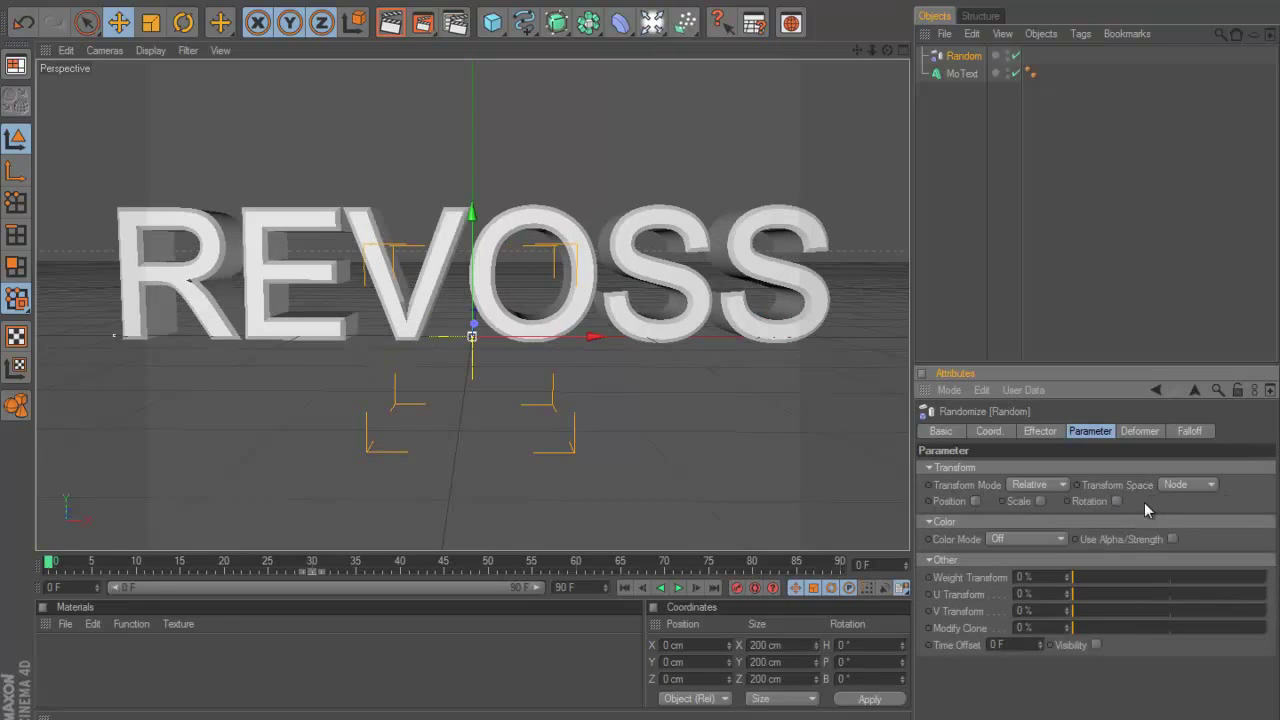
pyautogui.click(1117, 501)
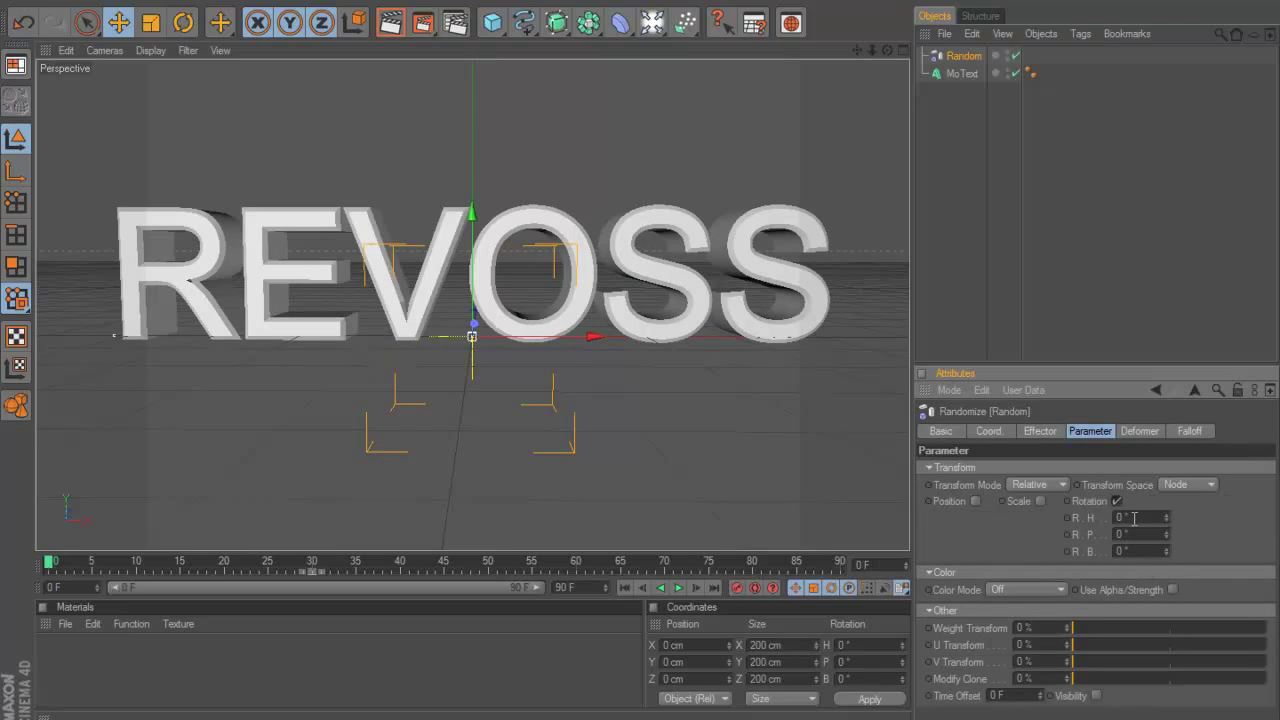
# Set the Random effector's rotation to H 90°, P 45° and B -25°
pyautogui.click(1130, 517)
pyautogui.write('90')
pyautogui.press('Return')
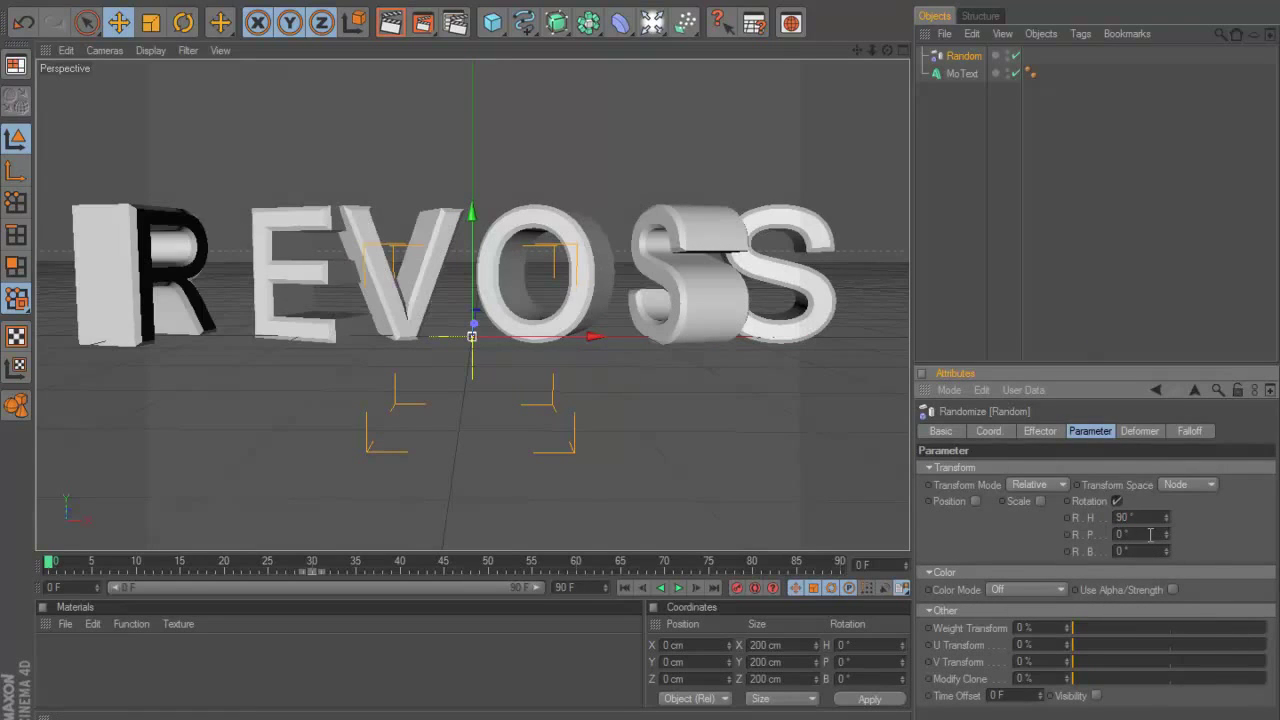
pyautogui.click(1138, 534)
pyautogui.write('45')
pyautogui.press('Return')
pyautogui.click(1131, 550)
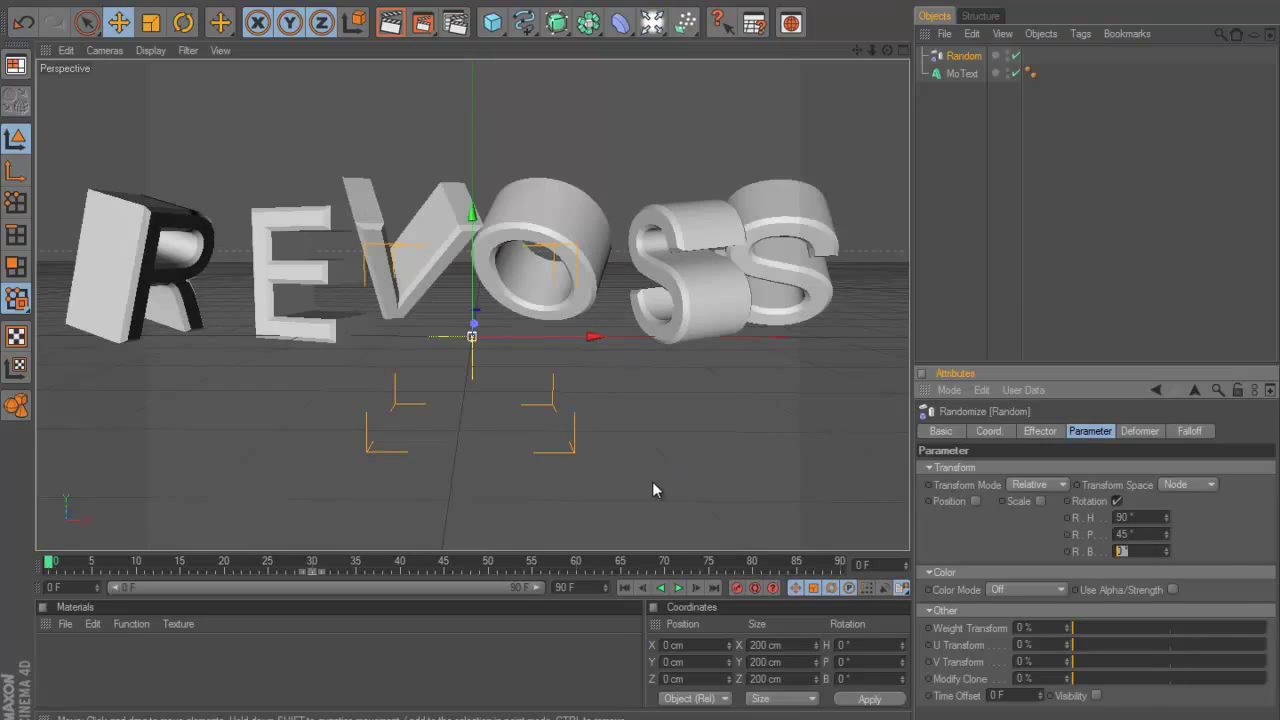
pyautogui.write('-25')
pyautogui.press('Return')
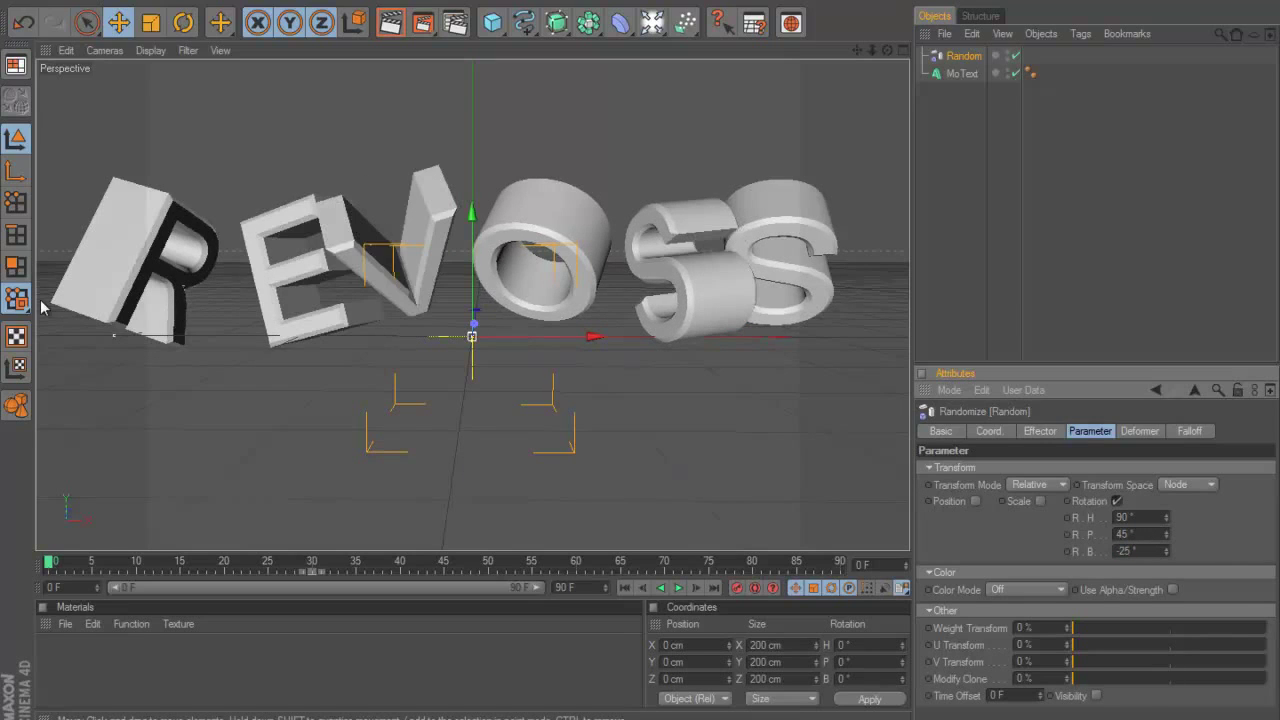
pyautogui.moveTo(50, 580); pyautogui.dragTo(0, 632)
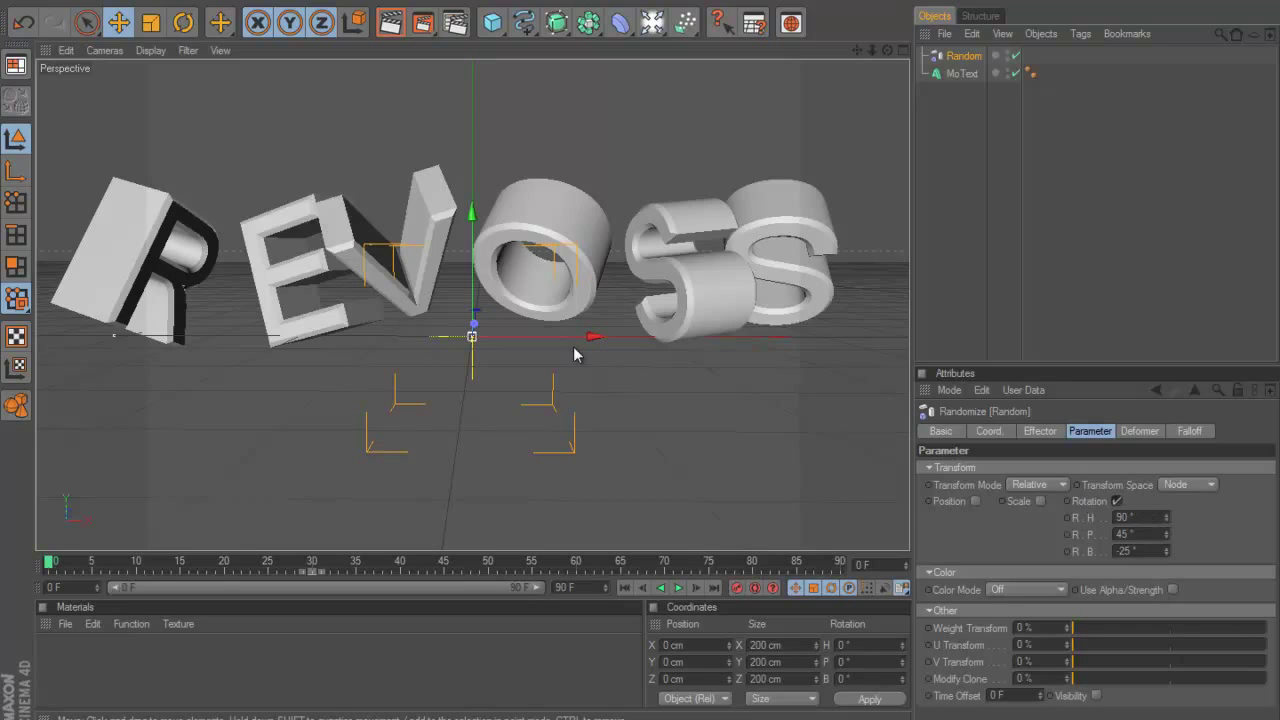
pyautogui.click(958, 74)
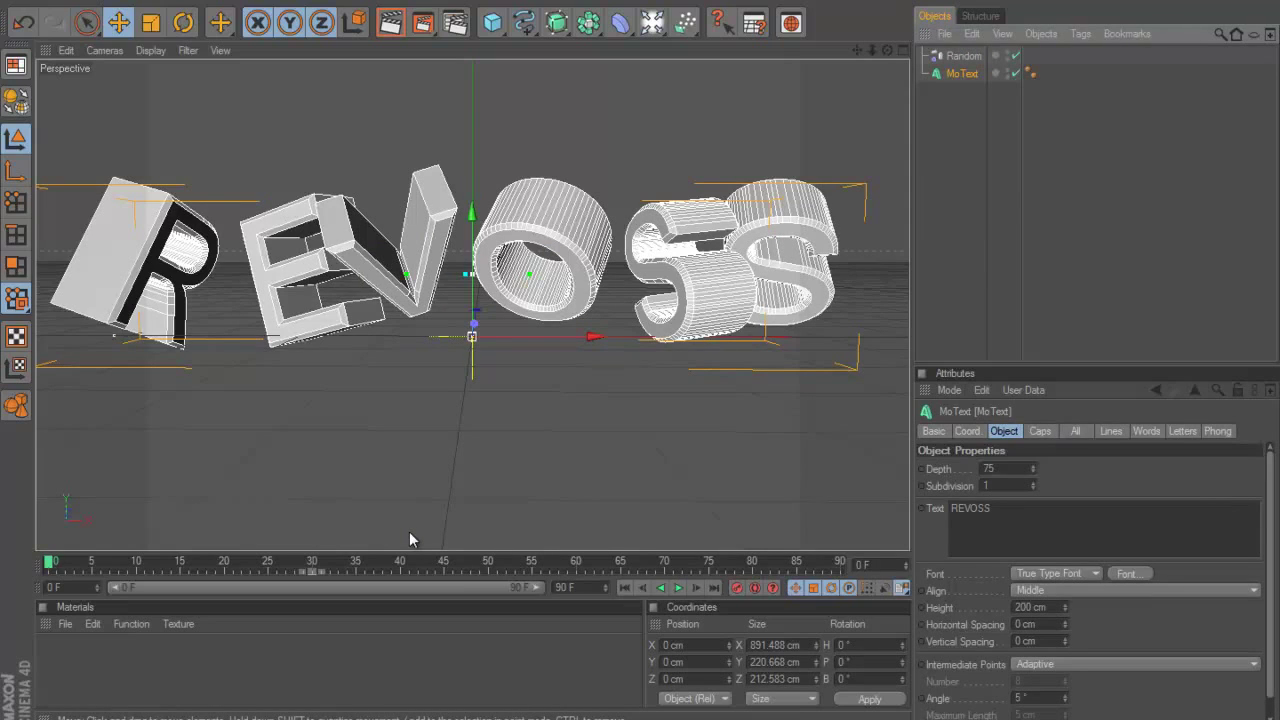
# Keyframe the Random effector's Strength at 100 % on frame 0
pyautogui.click(963, 56)
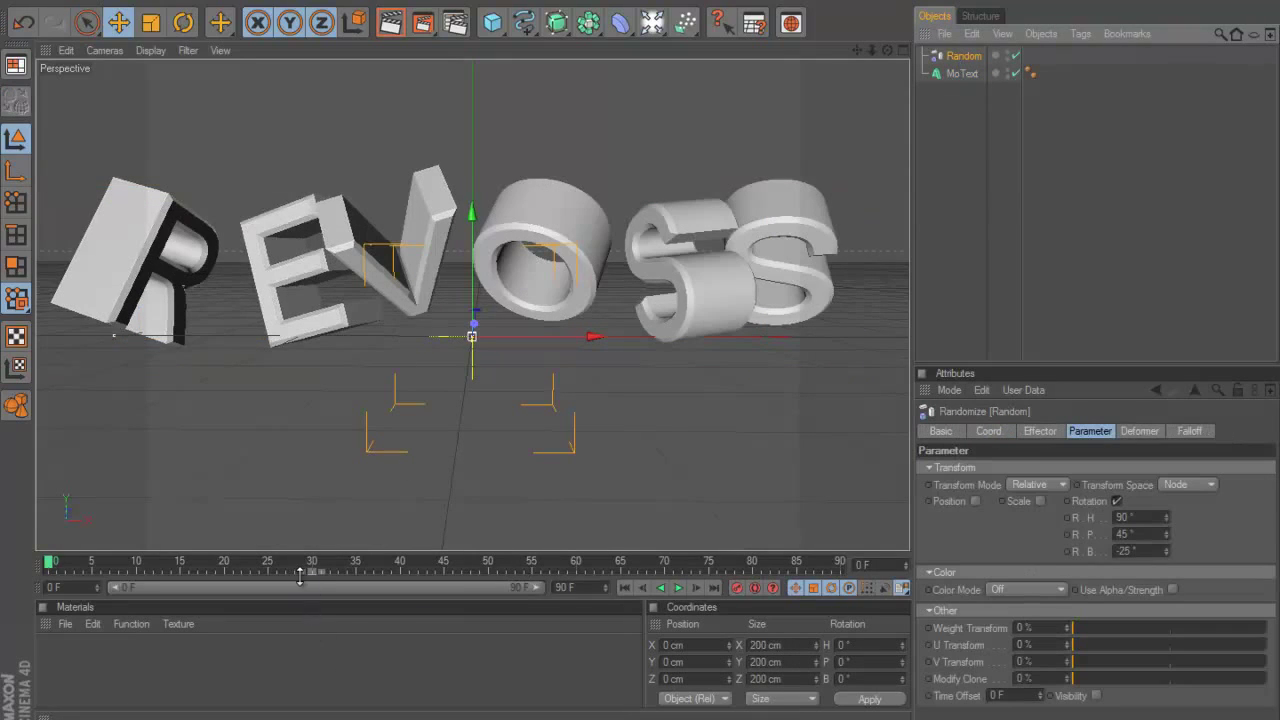
pyautogui.click(1045, 430)
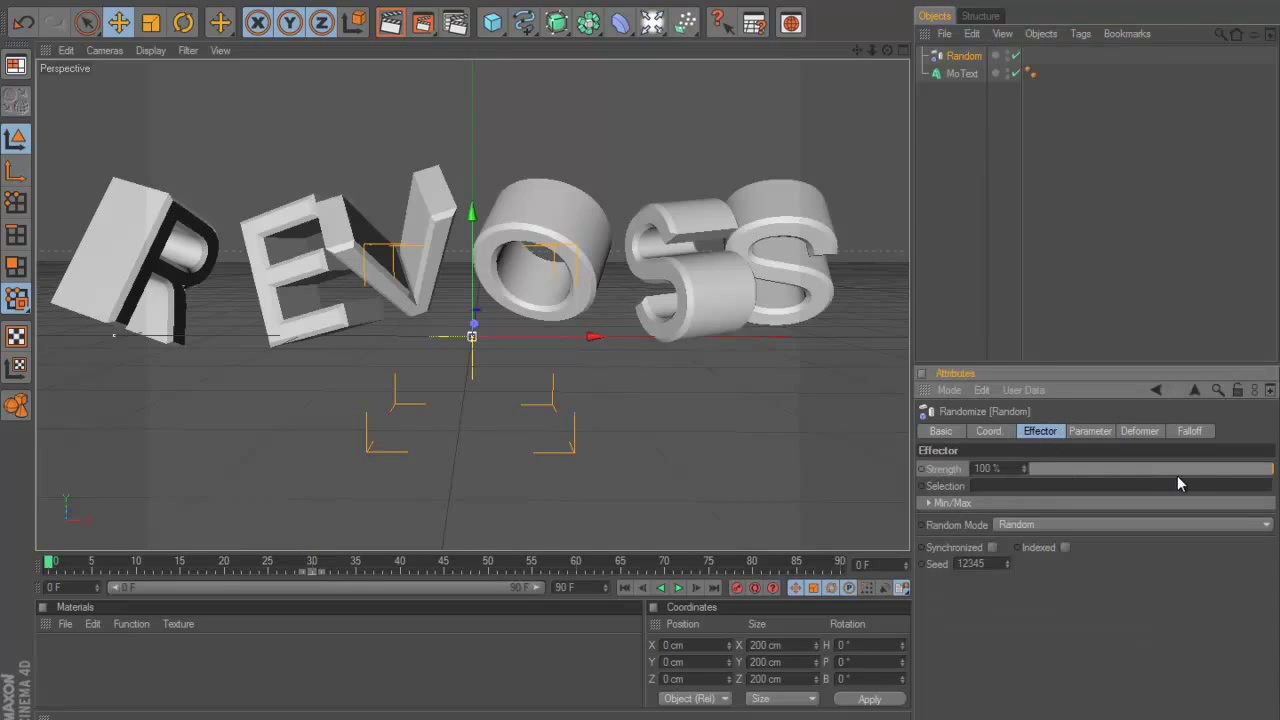
pyautogui.moveTo(1249, 466)
pyautogui.mouseDown()
pyautogui.moveTo(1054, 483)
pyautogui.moveTo(1174, 470)
pyautogui.moveTo(909, 452)
pyautogui.moveTo(1272, 468)
pyautogui.mouseUp()
pyautogui.keyDown('ctrl'); pyautogui.click(921, 469); pyautogui.keyUp('ctrl')
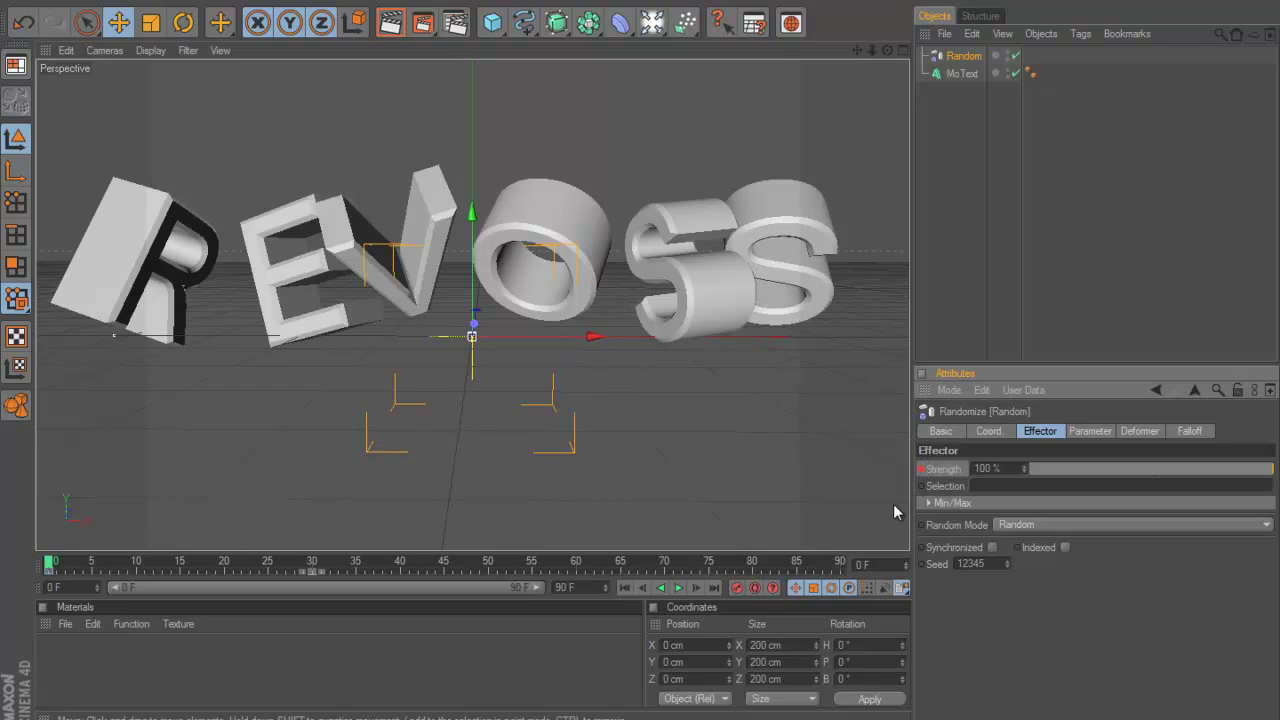
pyautogui.rightClick(930, 469)
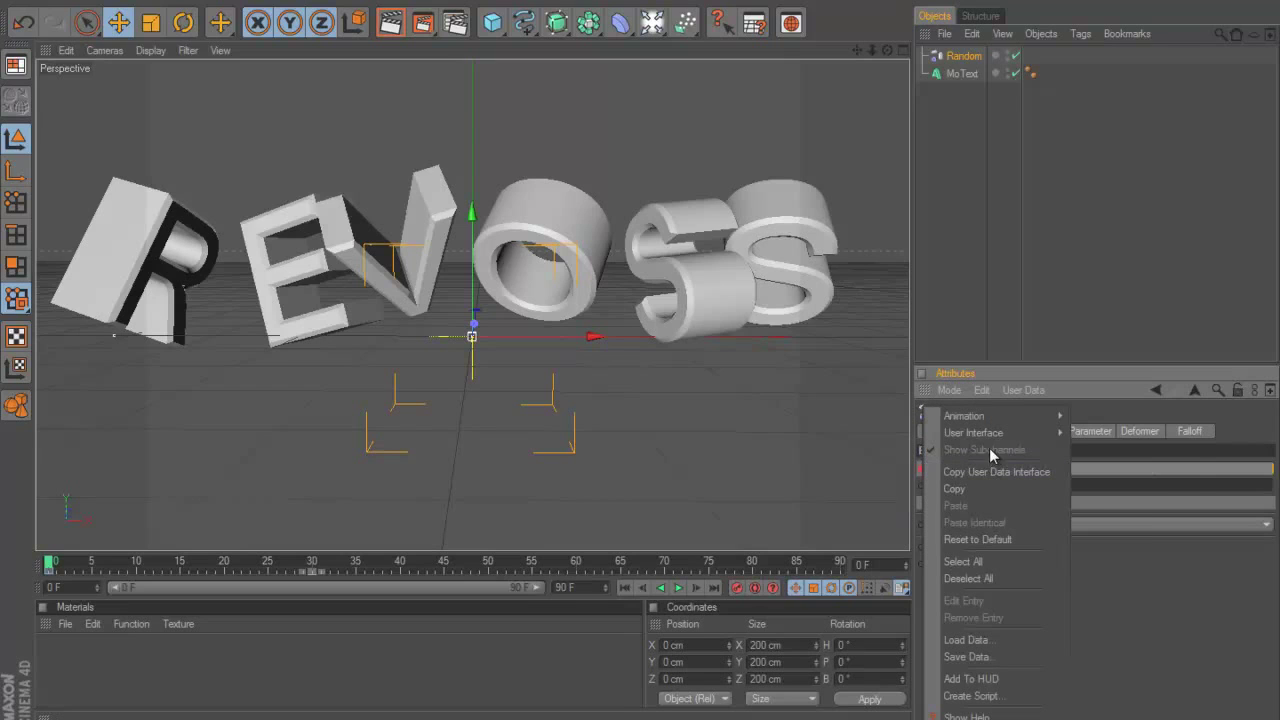
pyautogui.click(1105, 596)
# Go to frame 30 and check the output frame rate in the render settings
pyautogui.moveTo(104, 568); pyautogui.dragTo(312, 566)
pyautogui.click(455, 22)
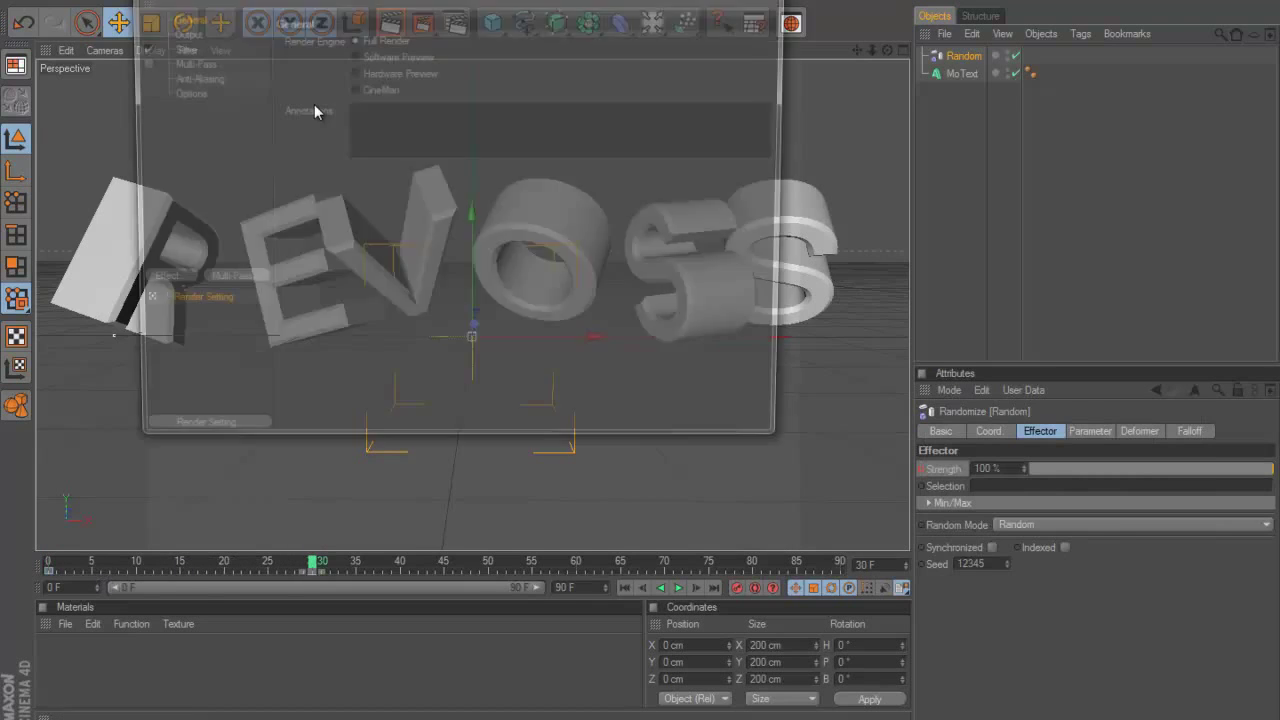
pyautogui.click(189, 31)
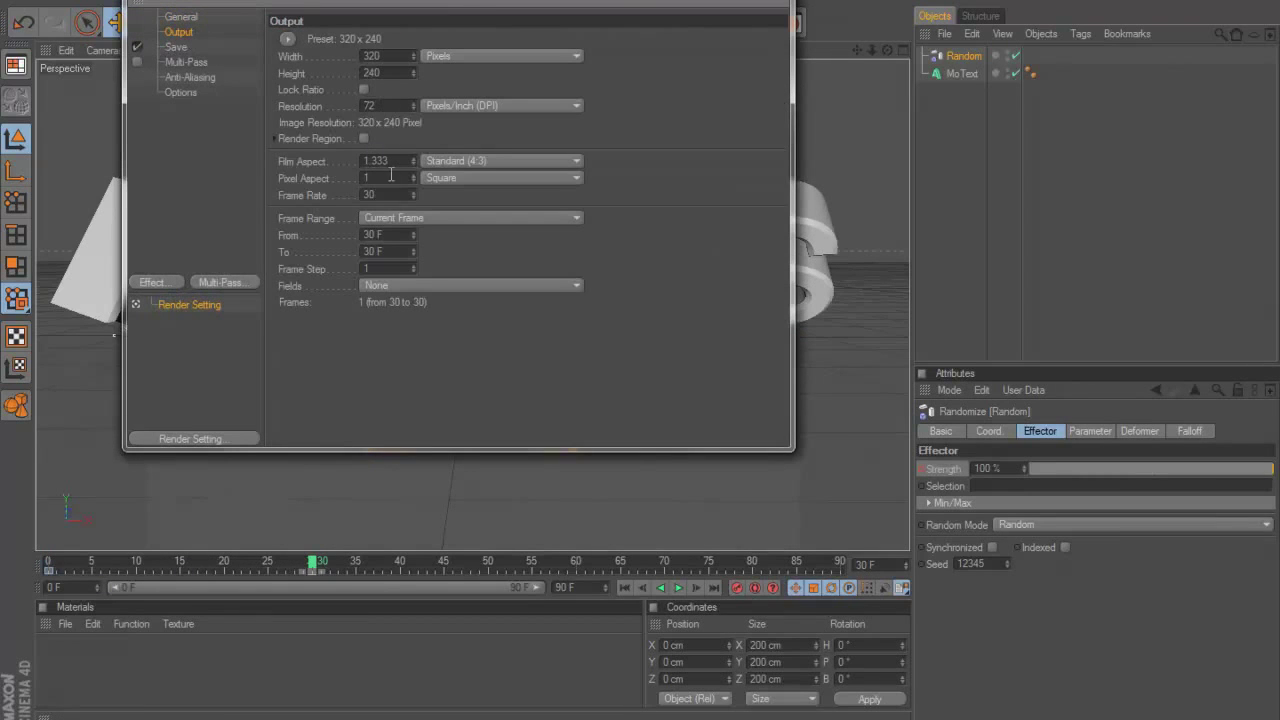
pyautogui.press('Escape')
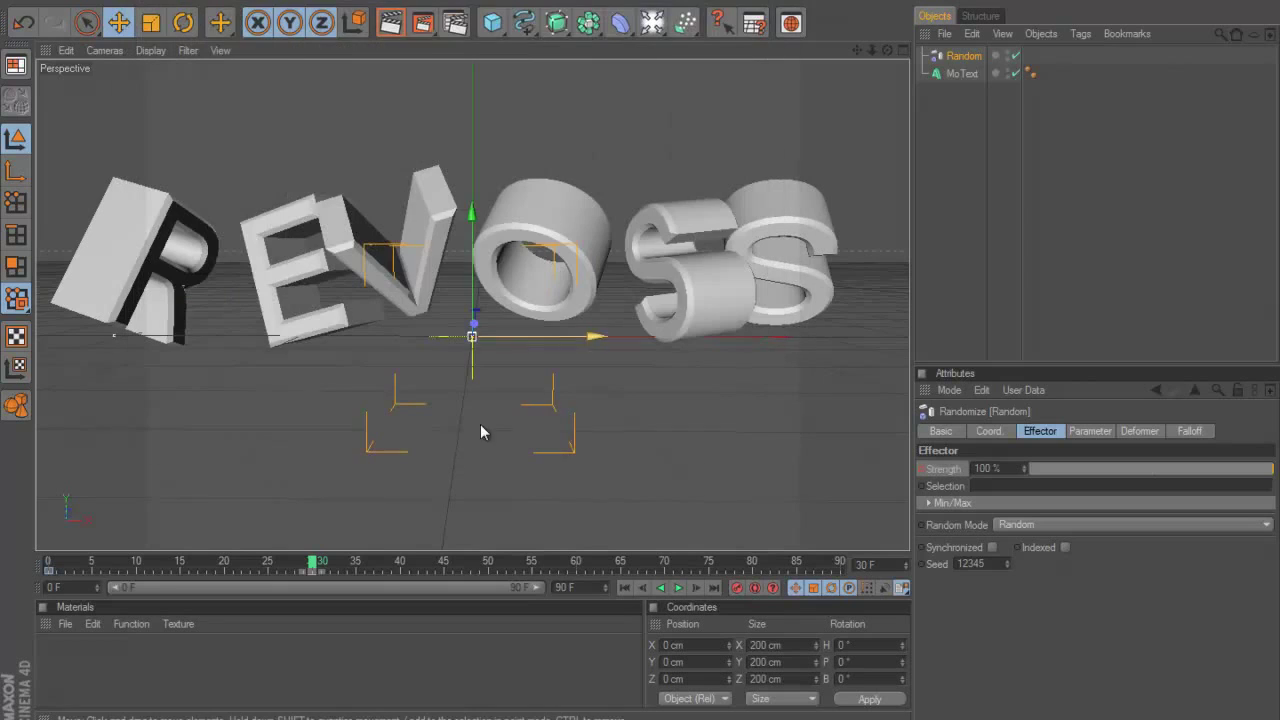
# Keyframe the Random effector's Strength at 0 % on frame 30
pyautogui.doubleClick(1010, 467)
pyautogui.write('0')
pyautogui.press('Return')
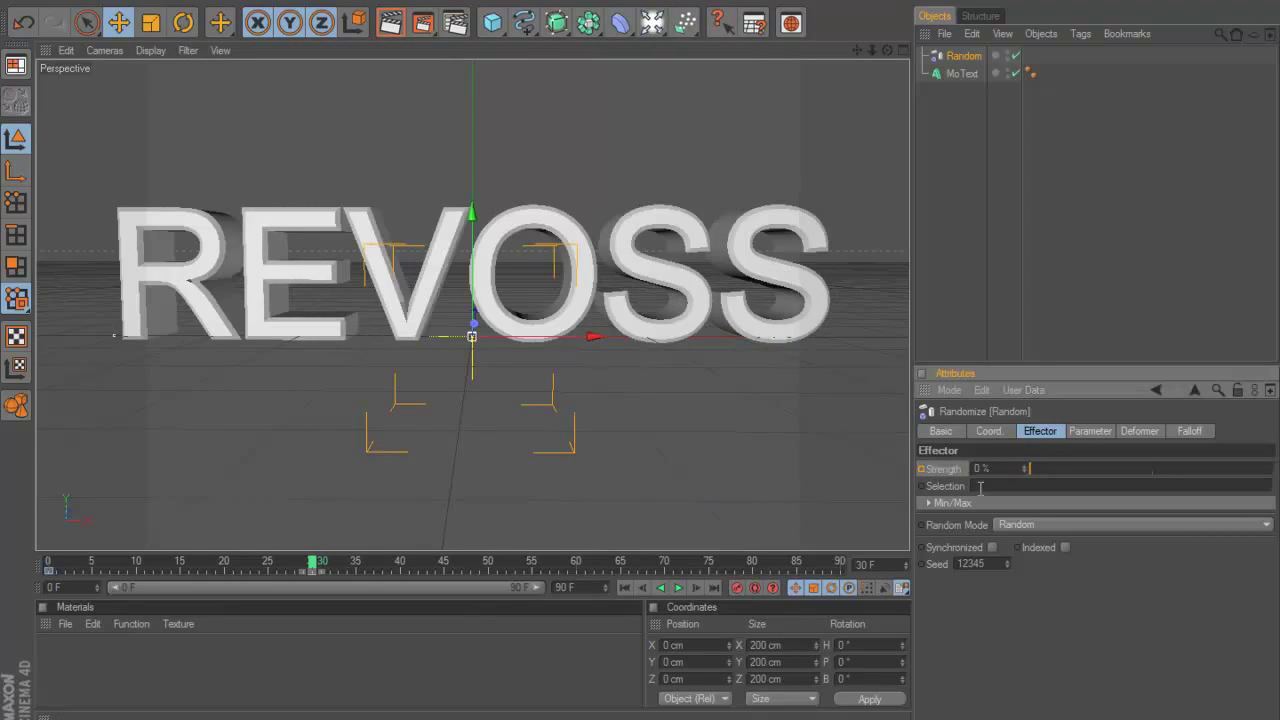
pyautogui.keyDown('ctrl'); pyautogui.click(921, 468); pyautogui.keyUp('ctrl')
pyautogui.moveTo(313, 563)
pyautogui.mouseDown()
pyautogui.moveTo(8, 586)
pyautogui.moveTo(473, 584)
pyautogui.moveTo(2, 588)
pyautogui.moveTo(313, 586)
pyautogui.mouseUp()
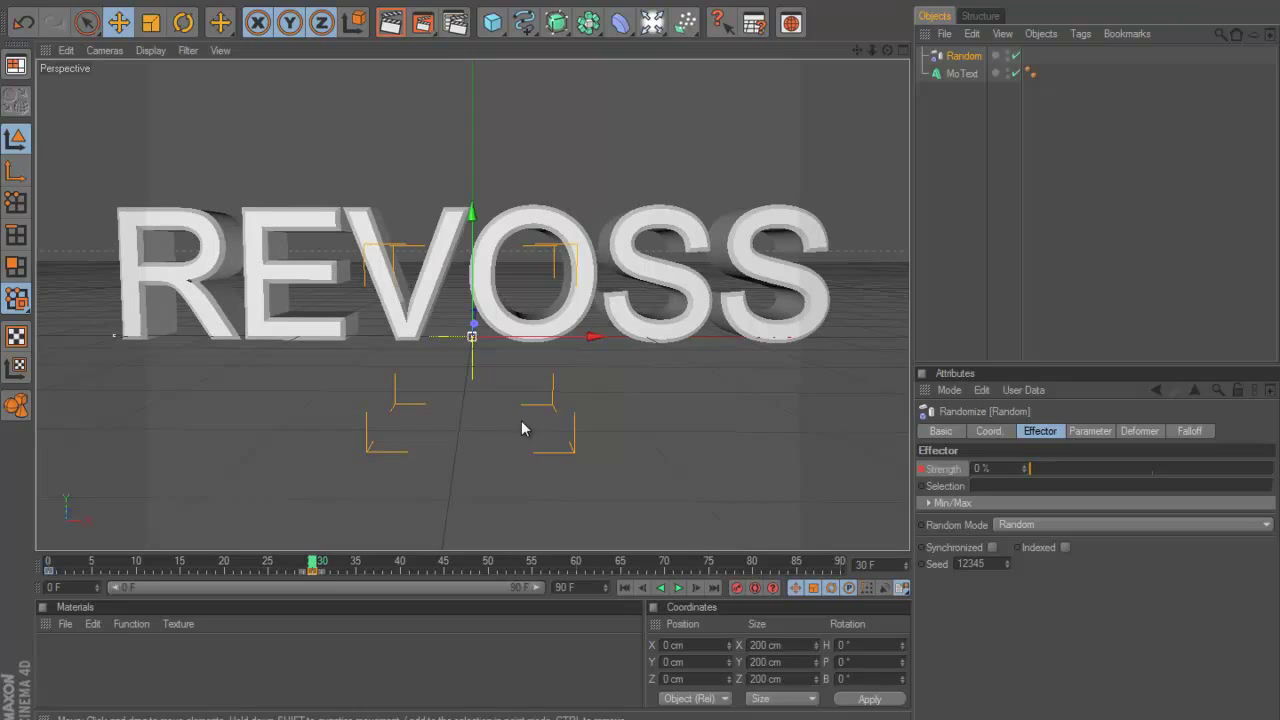
# Keyframe the MoText's position at frame 30, and at frame 0 with the text moved behind the camera to about Z -848 cm
pyautogui.click(955, 74)
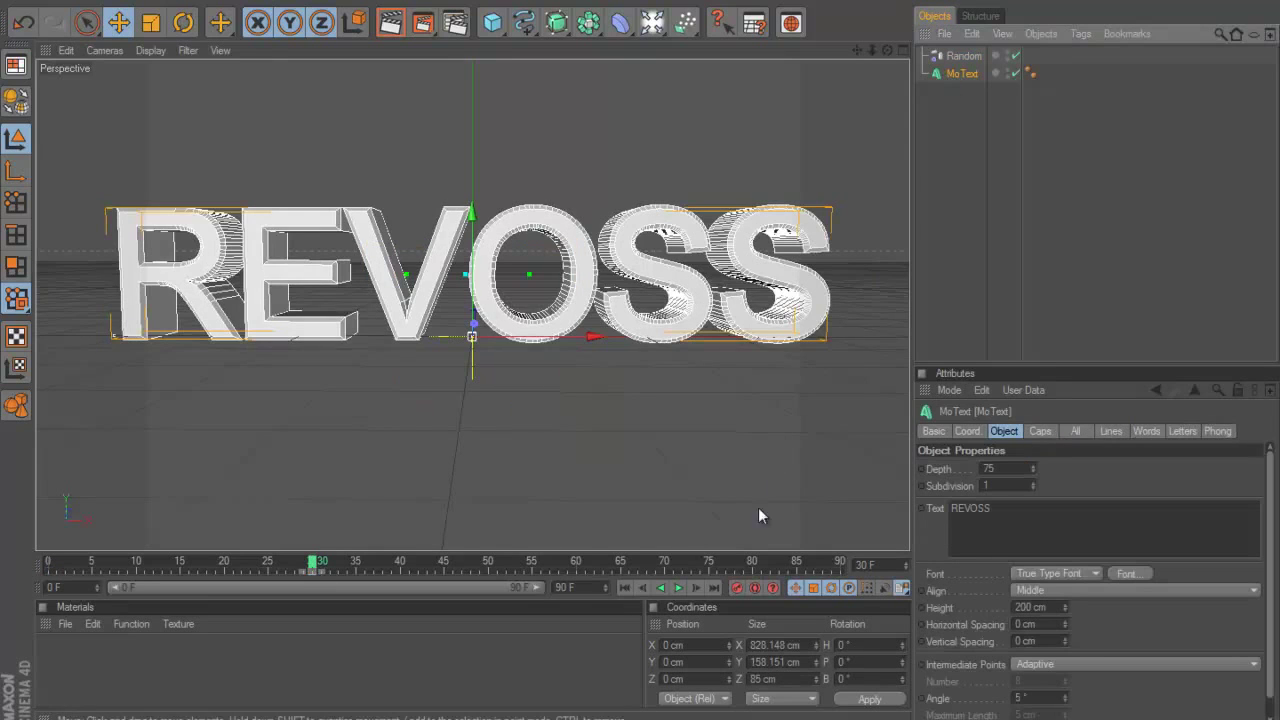
pyautogui.click(737, 588)
pyautogui.moveTo(313, 565); pyautogui.dragTo(48, 566)
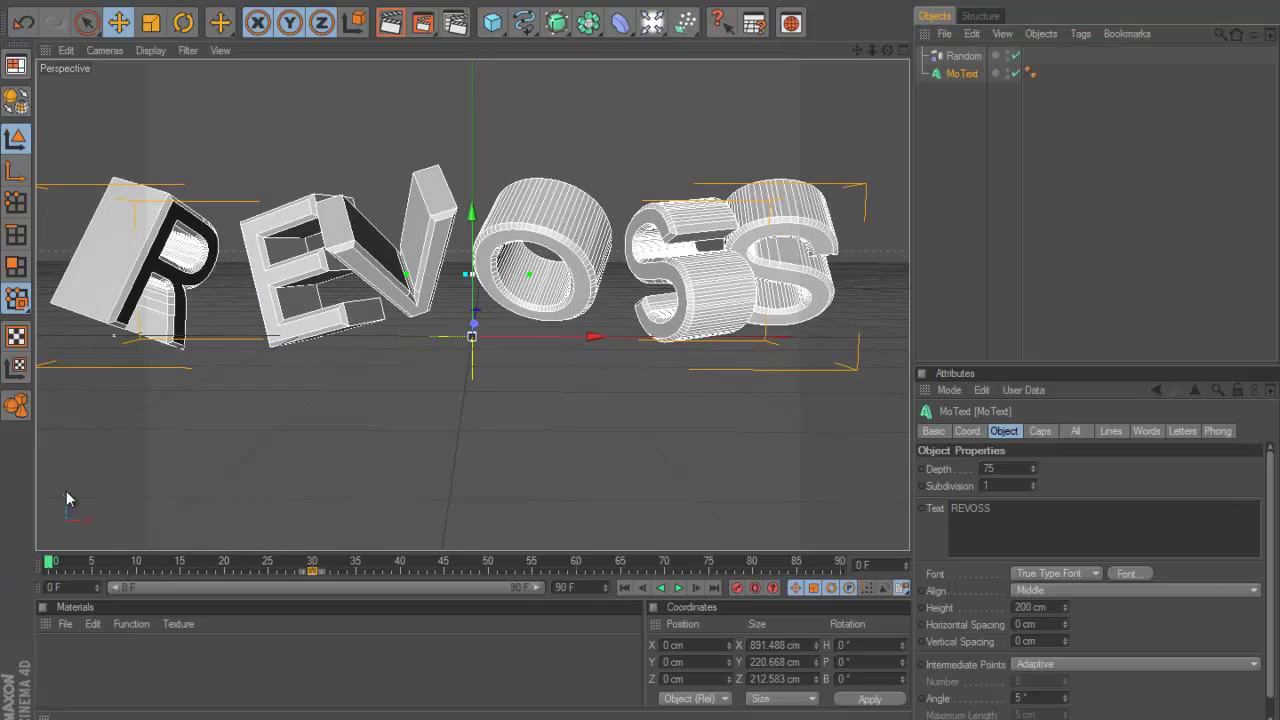
pyautogui.click(902, 48)
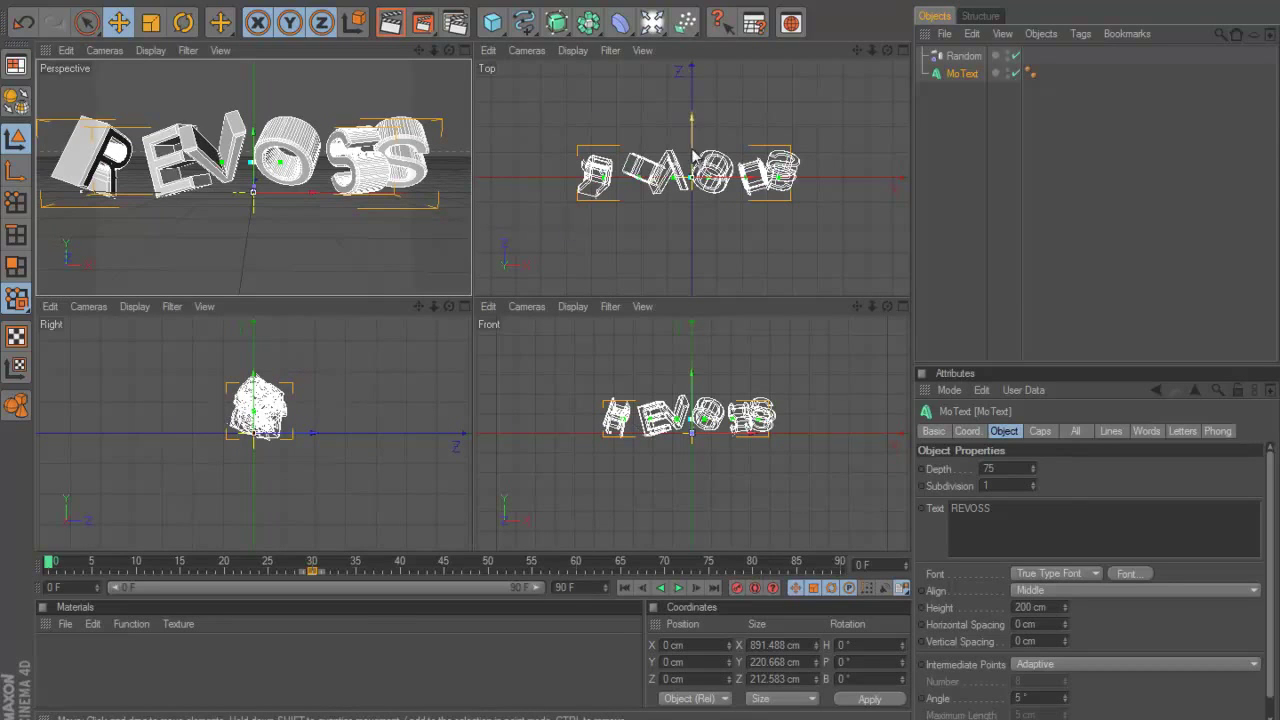
pyautogui.moveTo(688, 122); pyautogui.dragTo(643, 308)
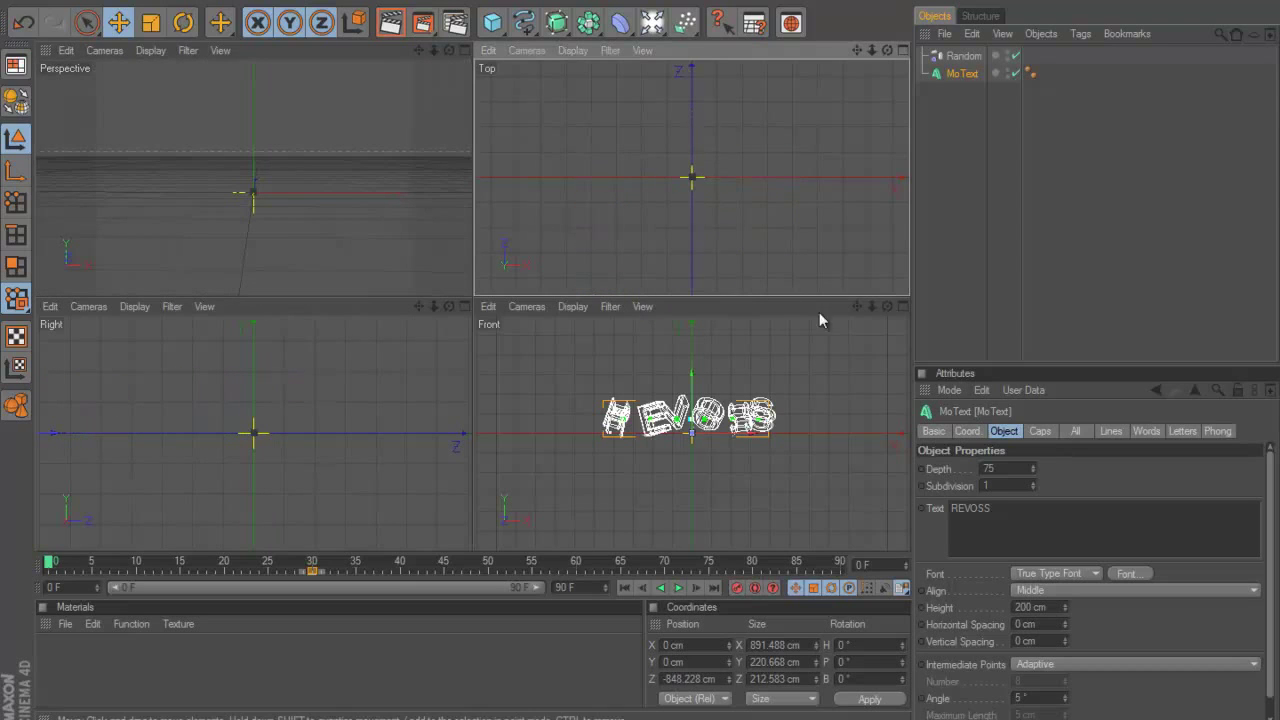
pyautogui.click(736, 588)
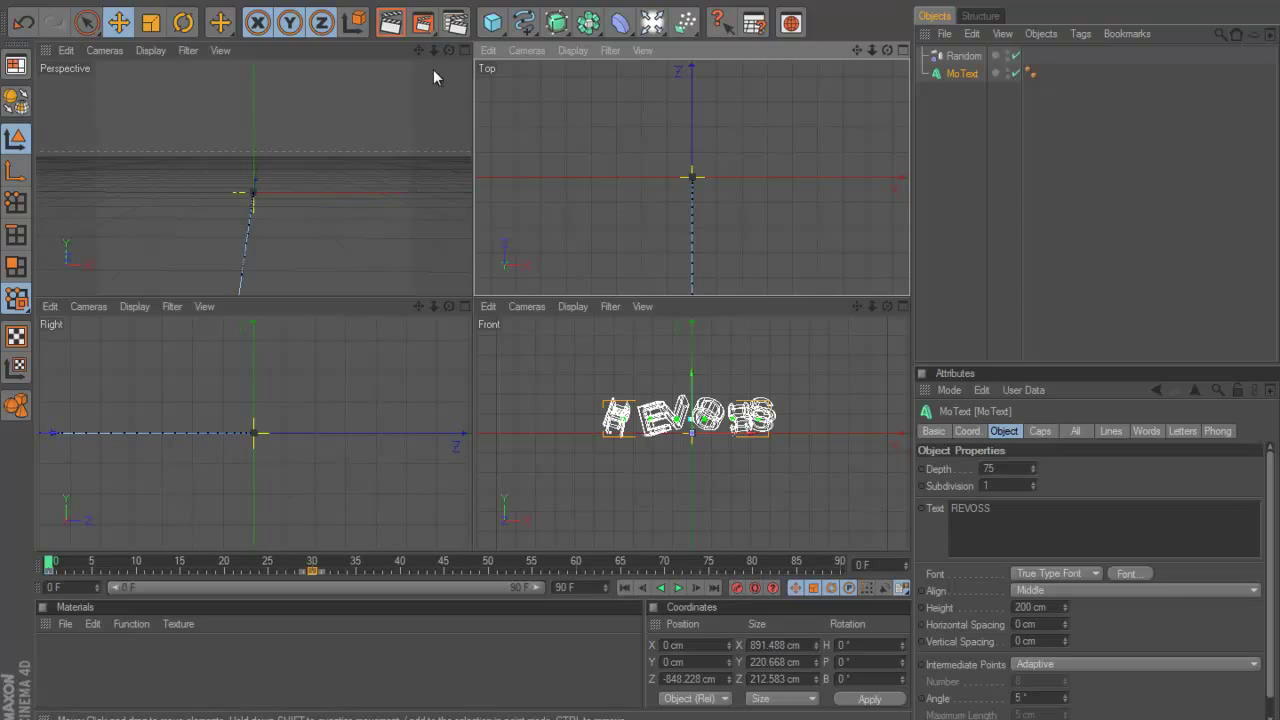
pyautogui.click(464, 50)
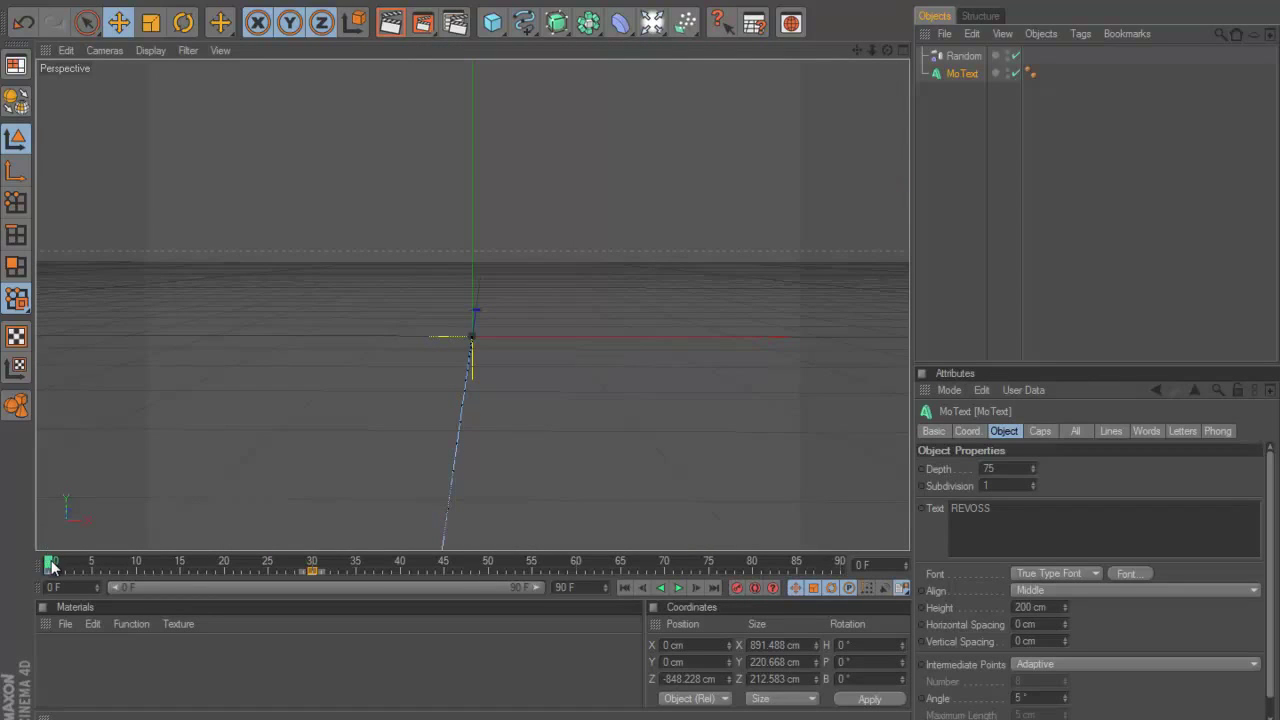
pyautogui.moveTo(52, 566); pyautogui.dragTo(149, 568)
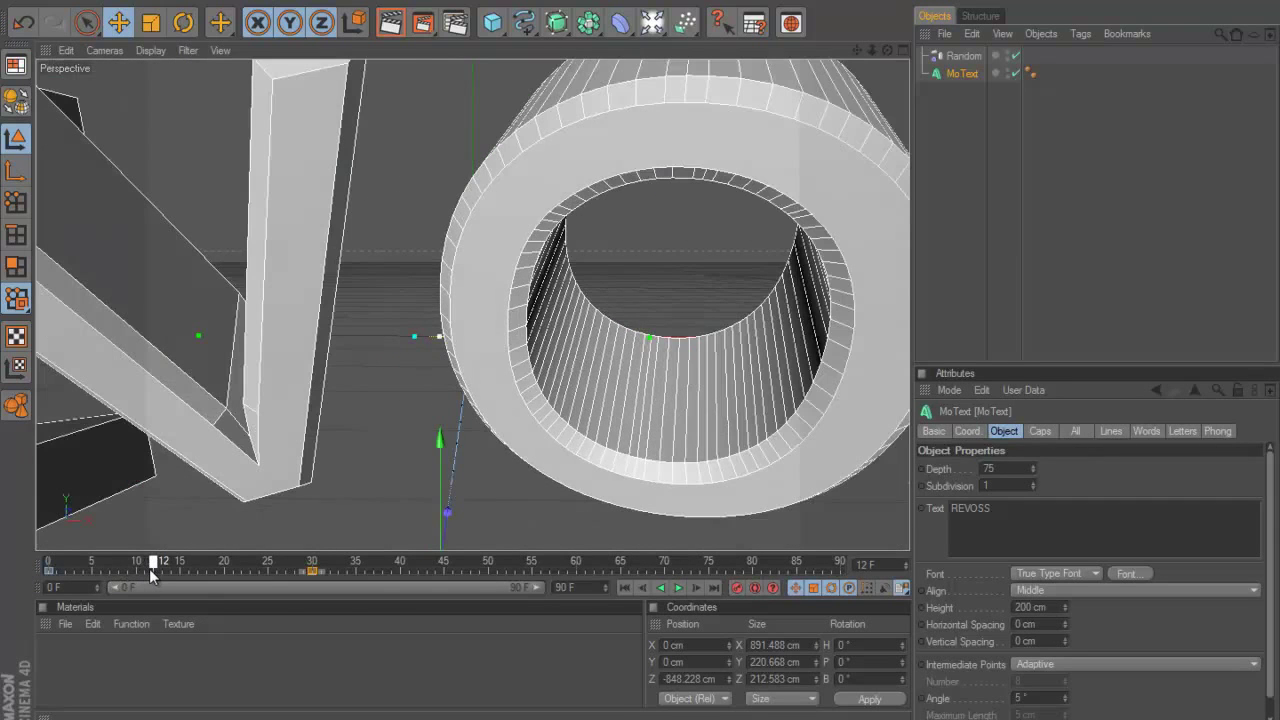
# Try the Scene Motion Blur effect in the render settings and remove it again
pyautogui.click(455, 22)
pyautogui.click(167, 284)
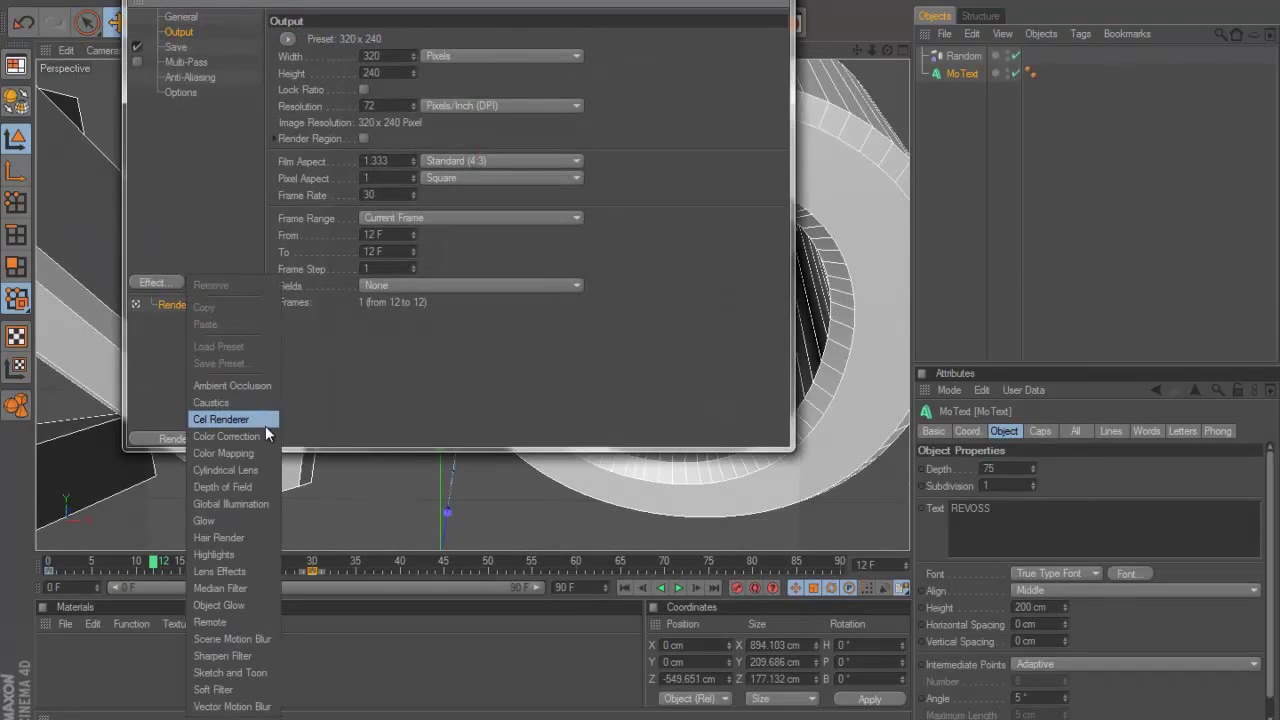
pyautogui.click(229, 638)
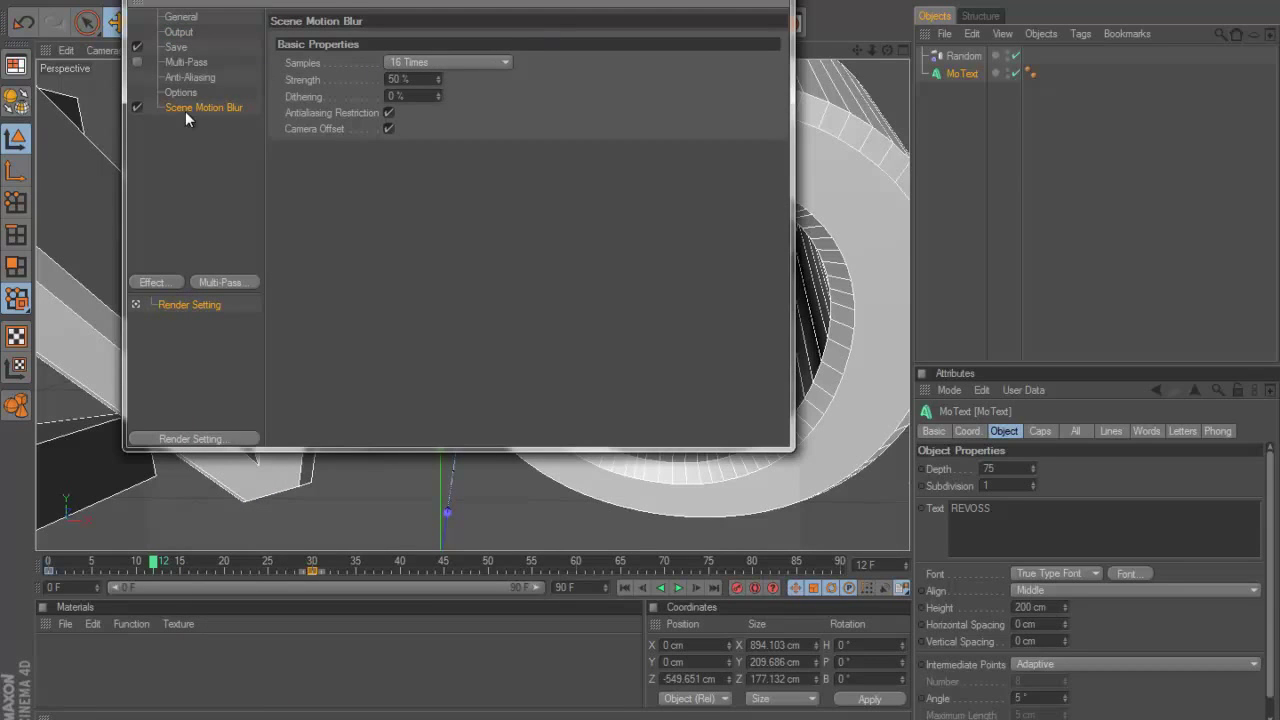
pyautogui.press('Delete')
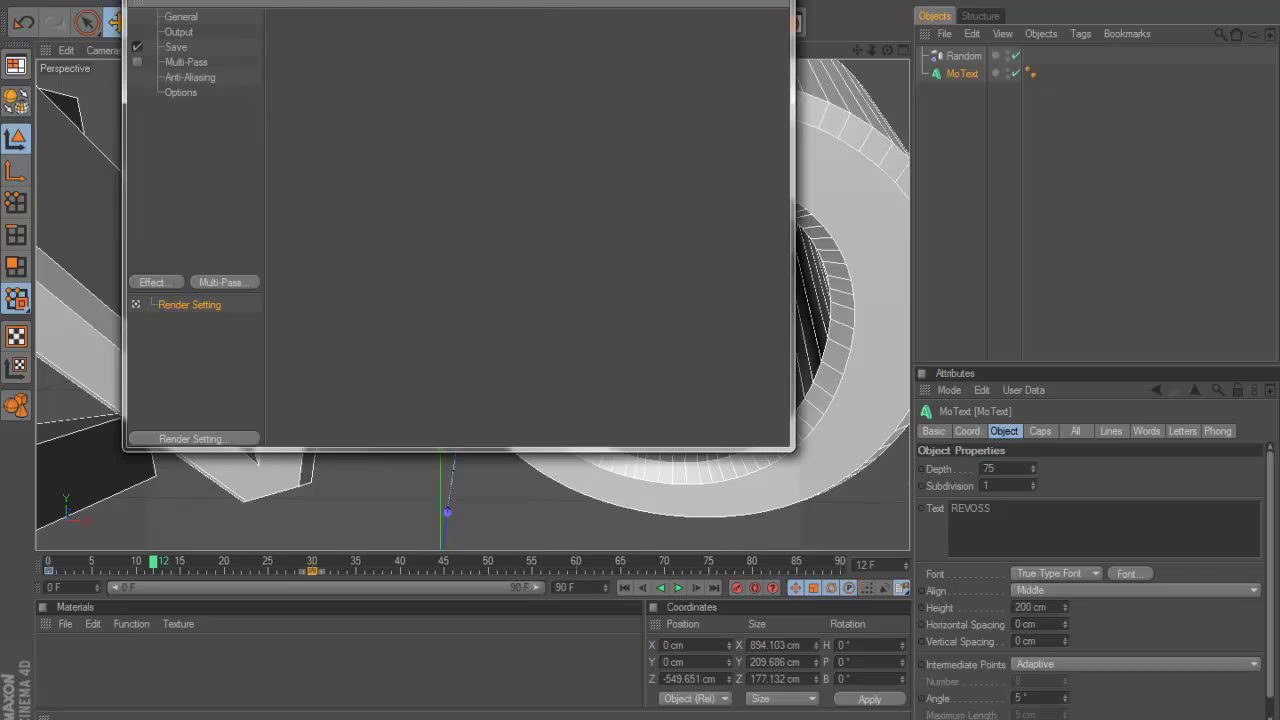
pyautogui.hotkey('ctrl', 'b')
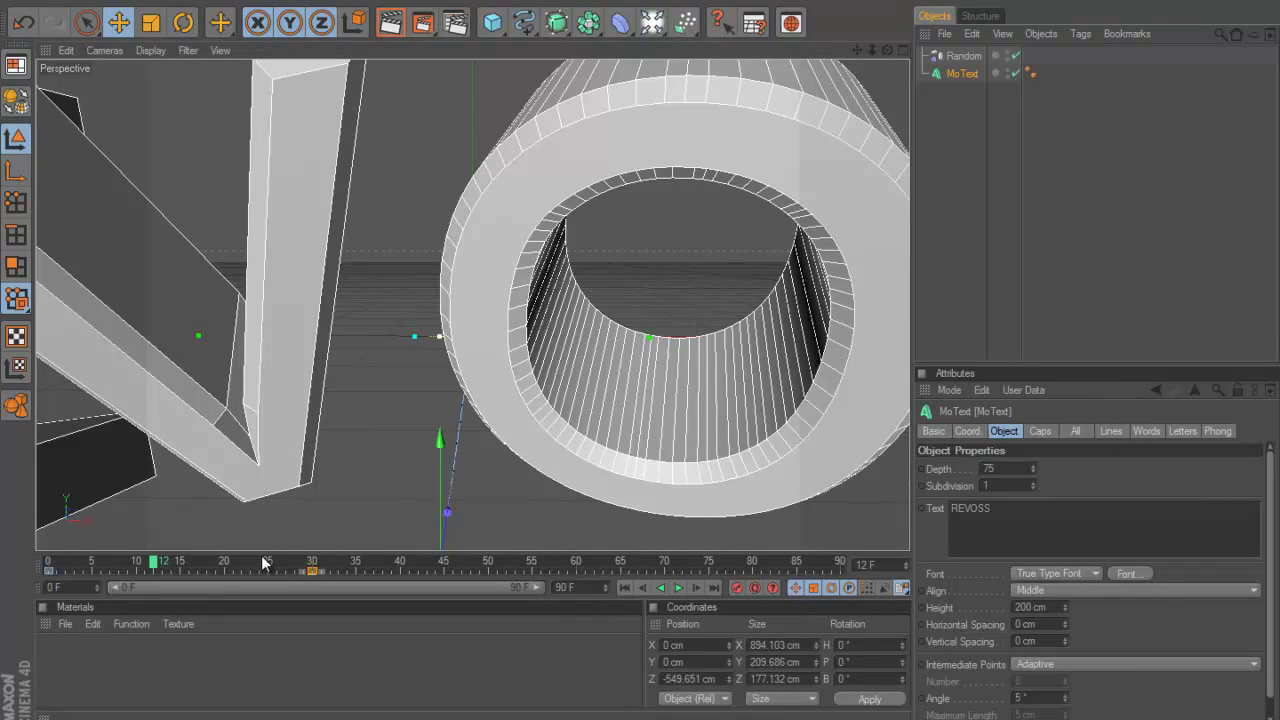
# Review the text's fly-in animation at frame 29 and back at frame 0
pyautogui.click(304, 564)
pyautogui.moveTo(305, 571)
pyautogui.mouseDown()
pyautogui.moveTo(320, 569)
pyautogui.moveTo(253, 588)
pyautogui.moveTo(129, 516)
pyautogui.moveTo(485, 472)
pyautogui.moveTo(306, 516)
pyautogui.mouseUp()
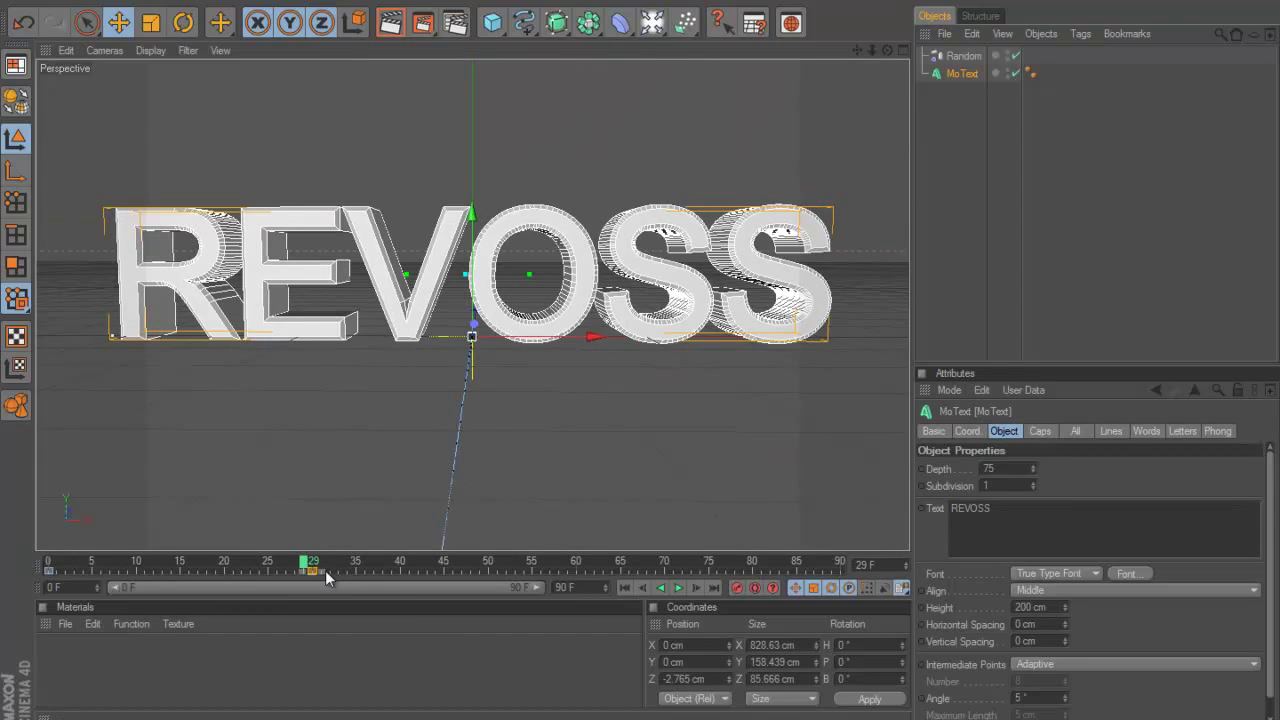
pyautogui.click(49, 568)
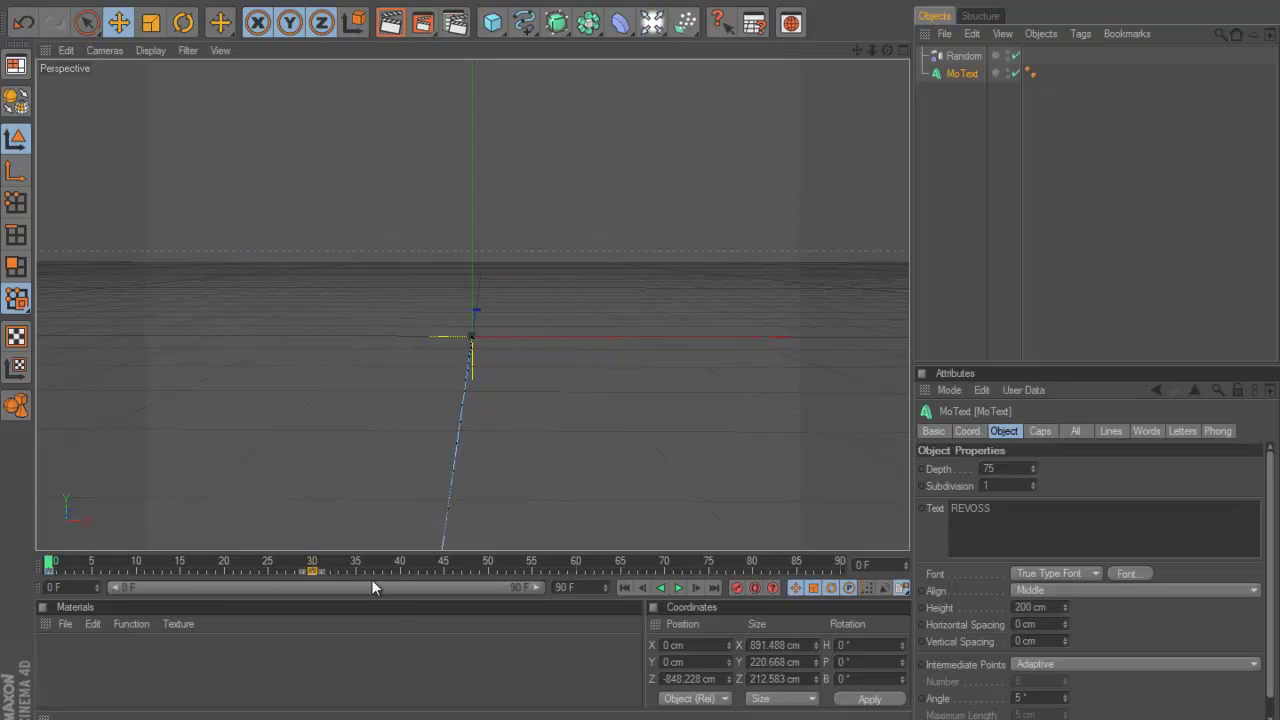
# Clear the MoText's position keyframes and delete the Random effector
pyautogui.click(312, 571)
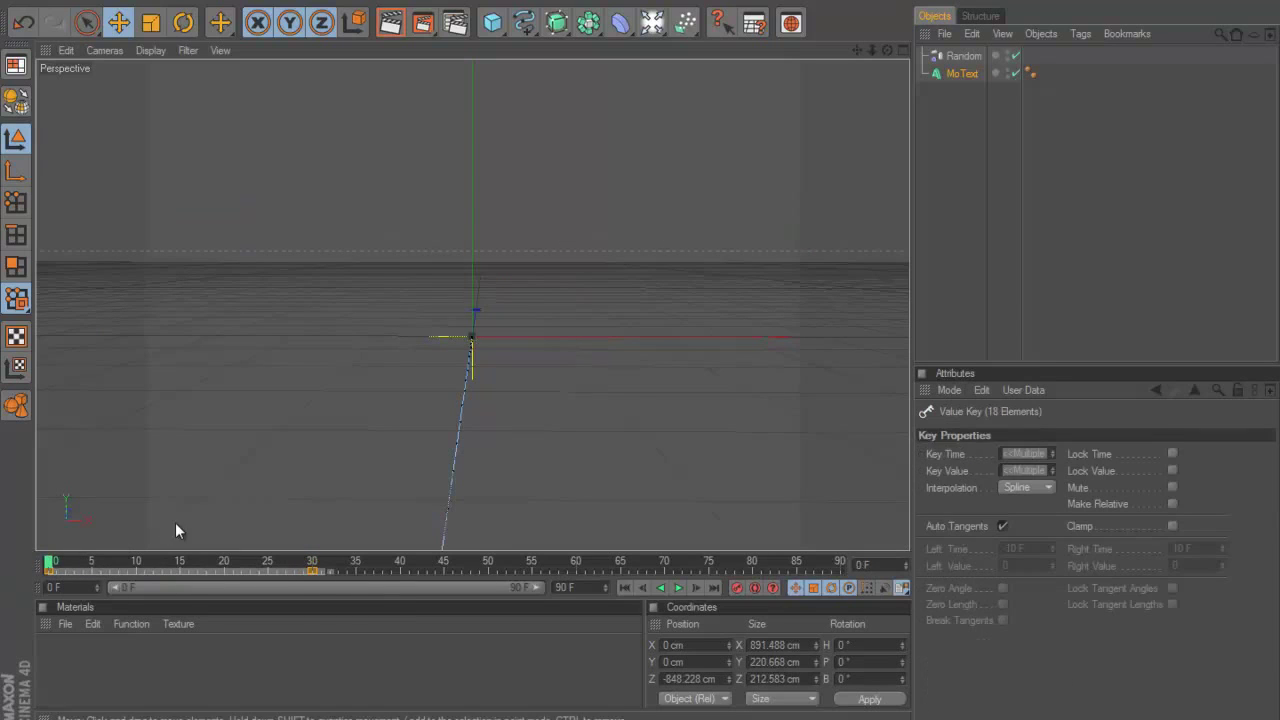
pyautogui.click(520, 545)
pyautogui.click(963, 56)
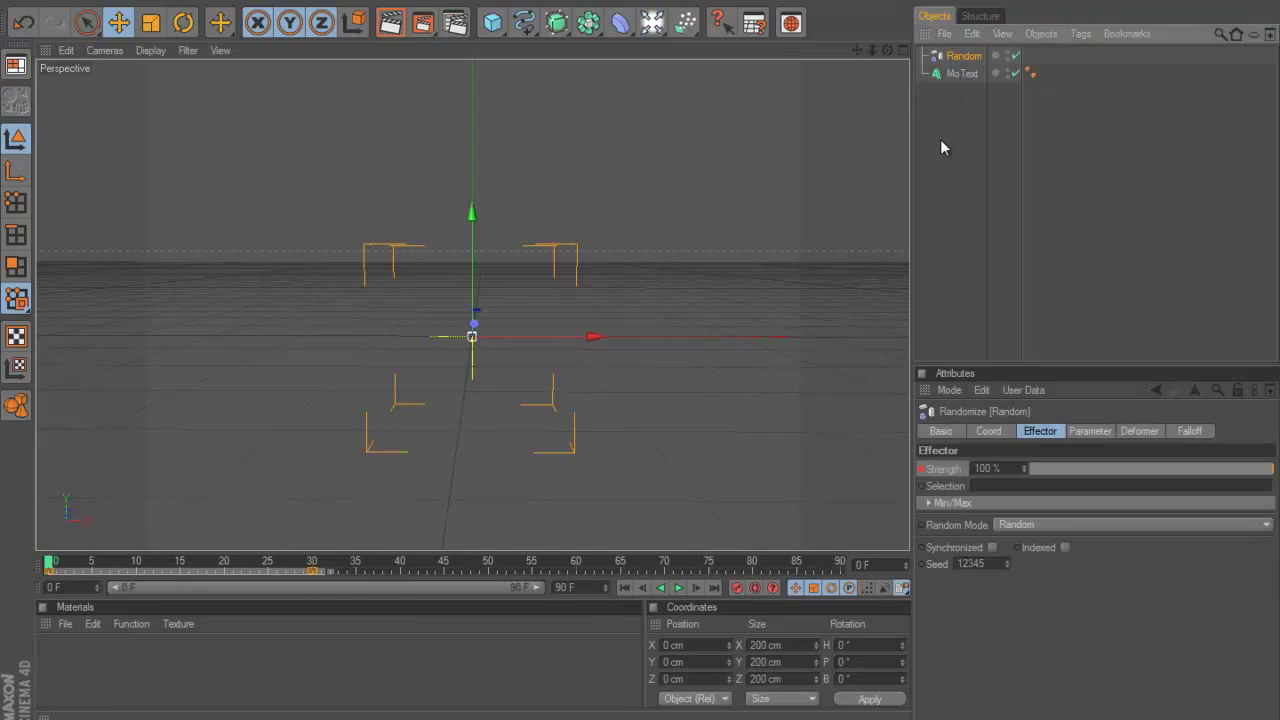
pyautogui.press('Delete')
# Move the MoText back in front of the camera along Z, to about 25 cm, with the timeline at frame 30
pyautogui.click(312, 566)
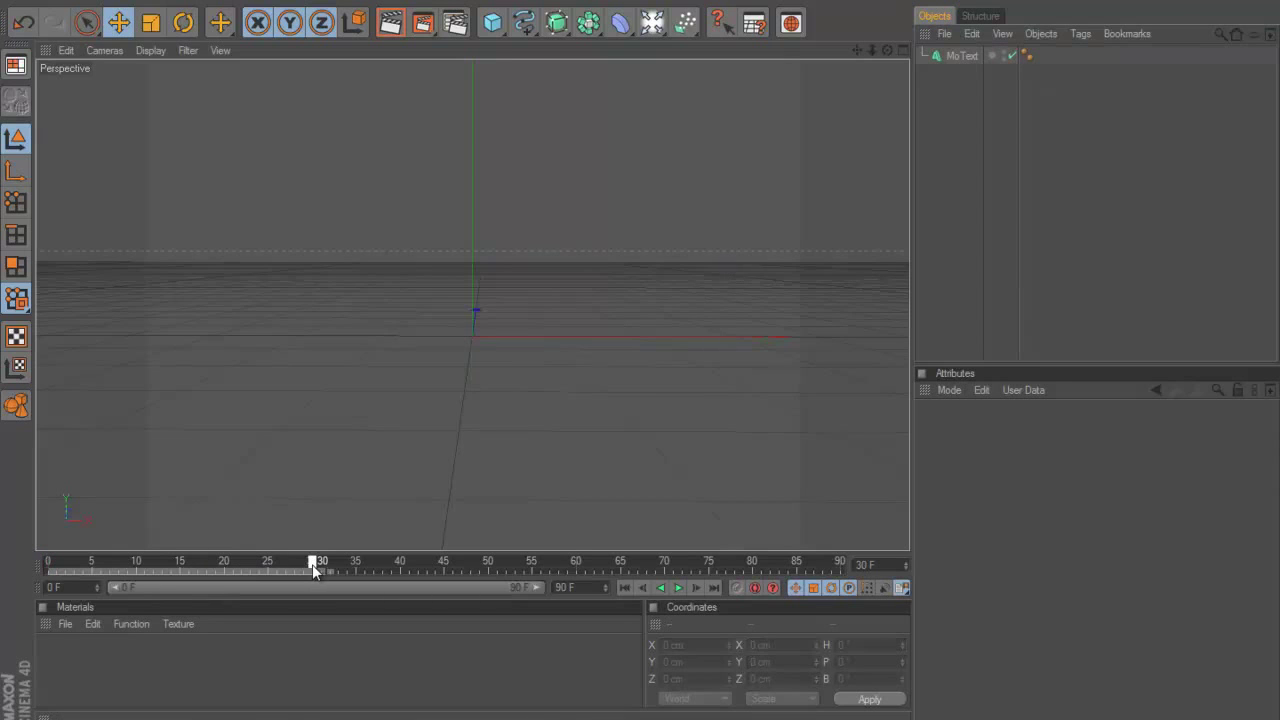
pyautogui.click(902, 52)
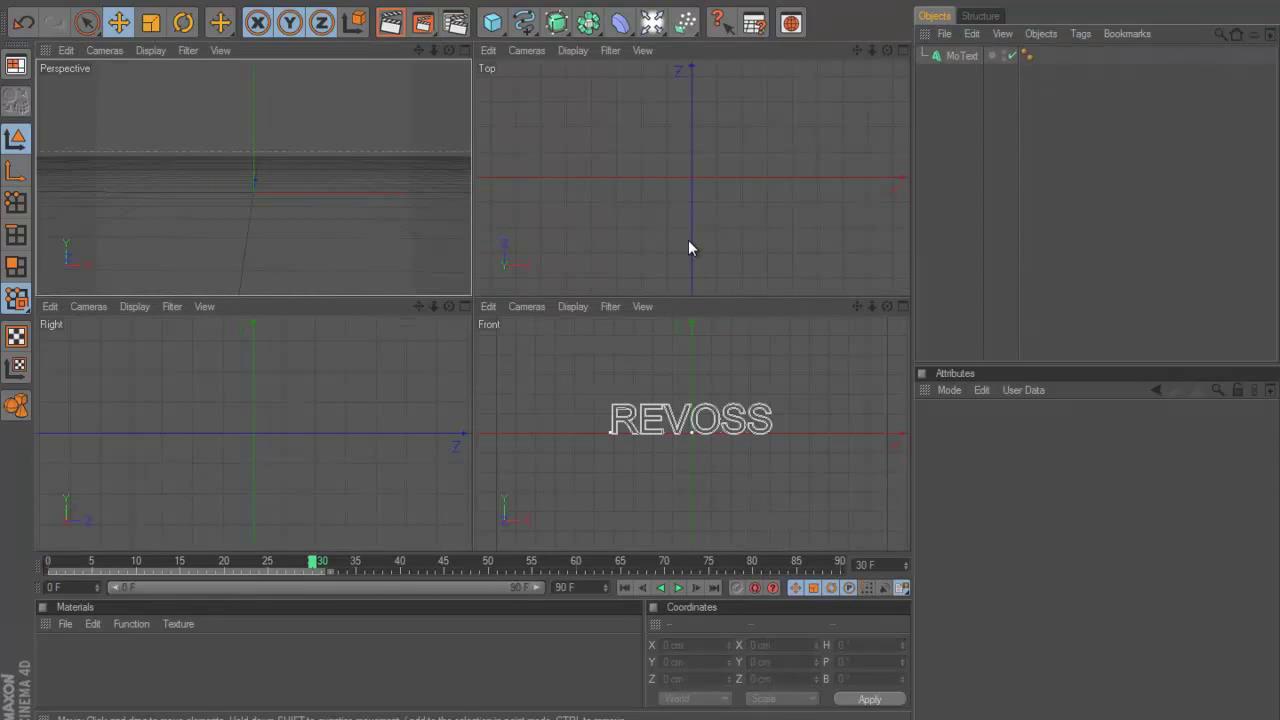
pyautogui.click(700, 155)
pyautogui.click(690, 280)
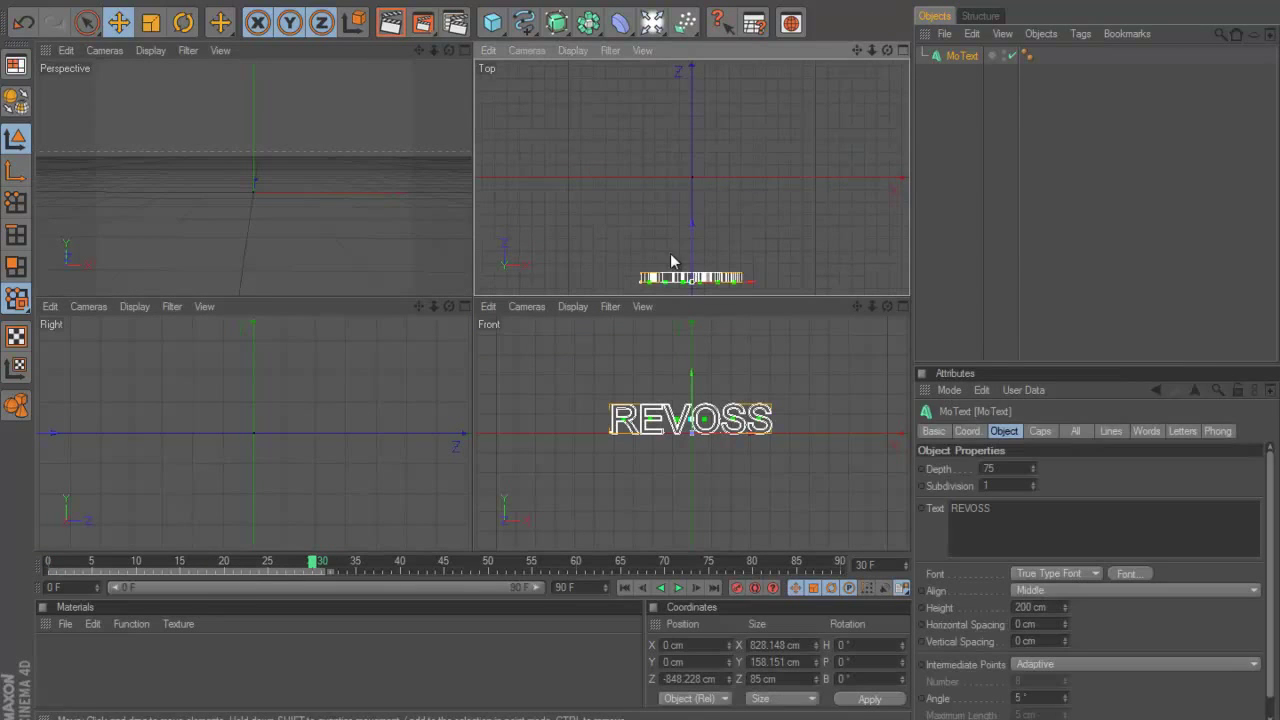
pyautogui.moveTo(674, 266); pyautogui.dragTo(674, 160)
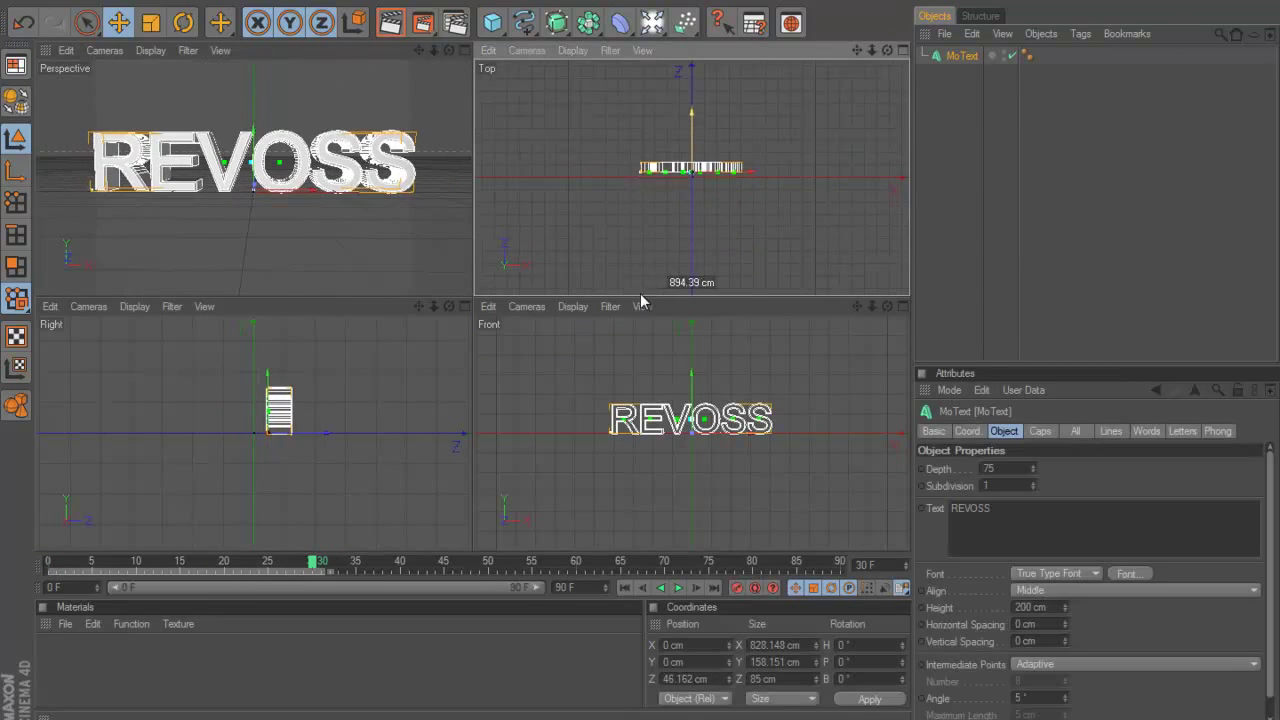
pyautogui.middleClick(437, 109)
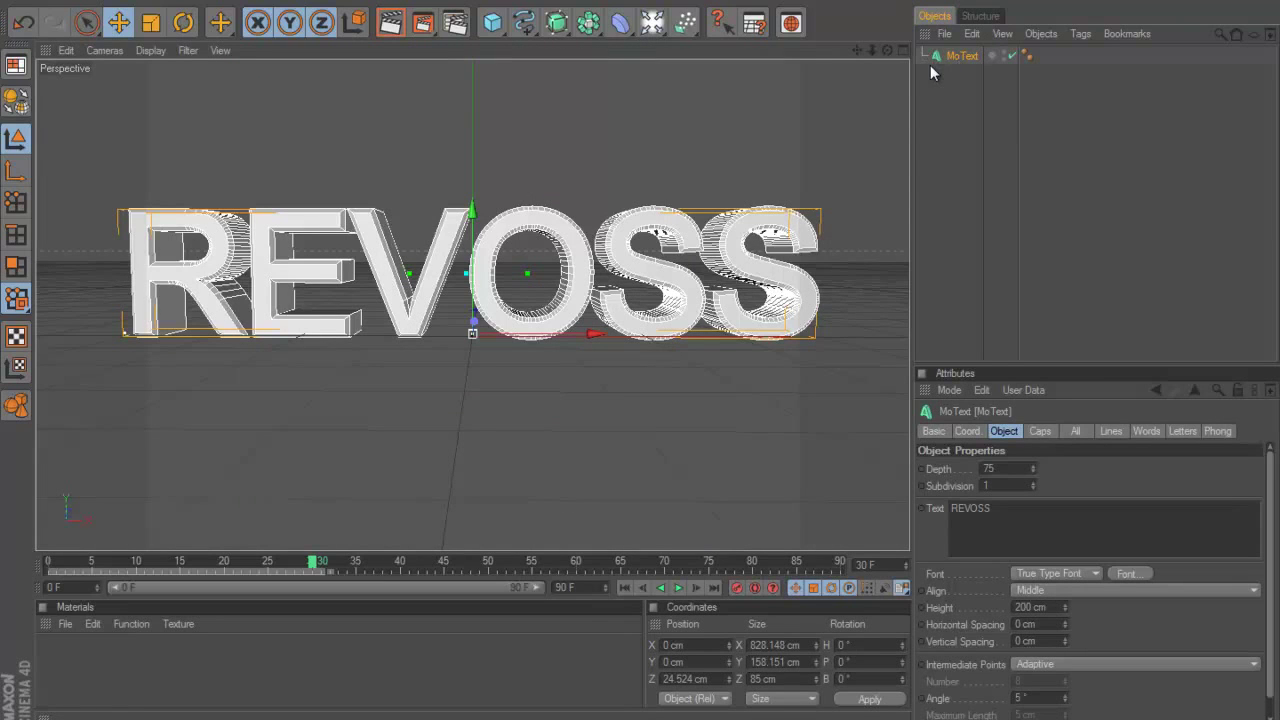
# Add a MoGraph Shader effector to the MoText
pyautogui.click(486, 3)
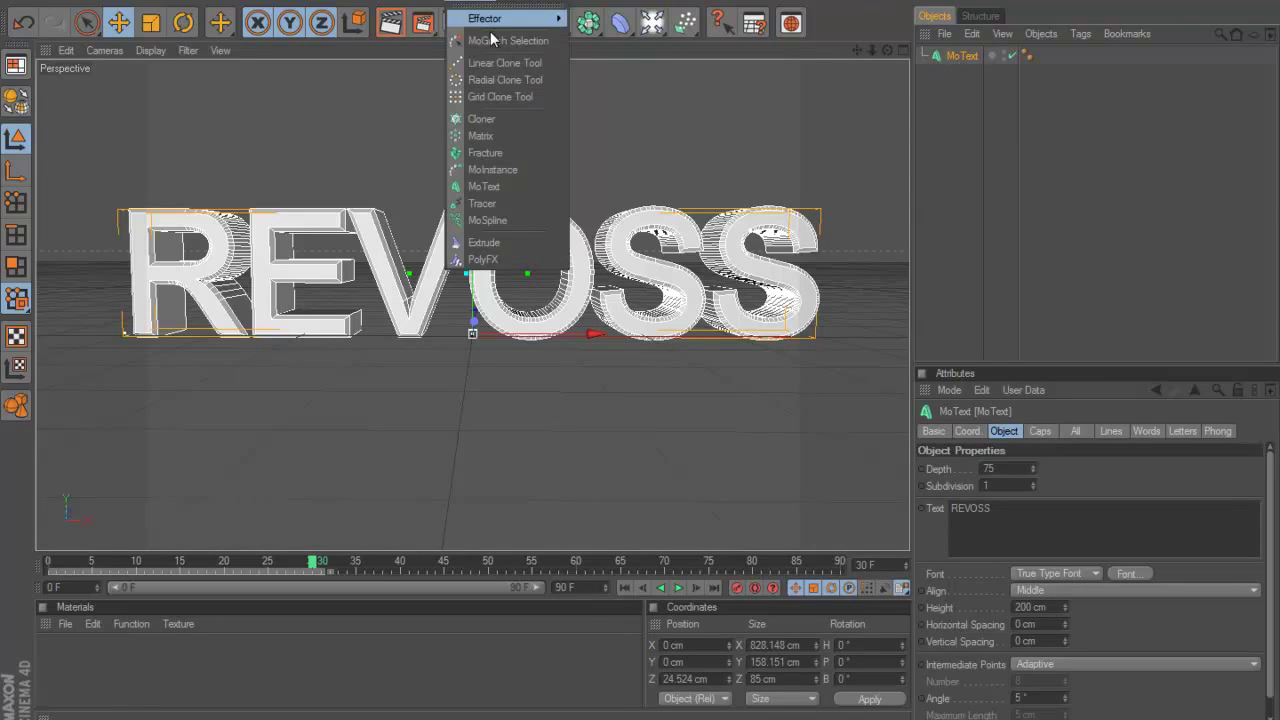
pyautogui.moveTo(510, 18)
pyautogui.click(604, 149)
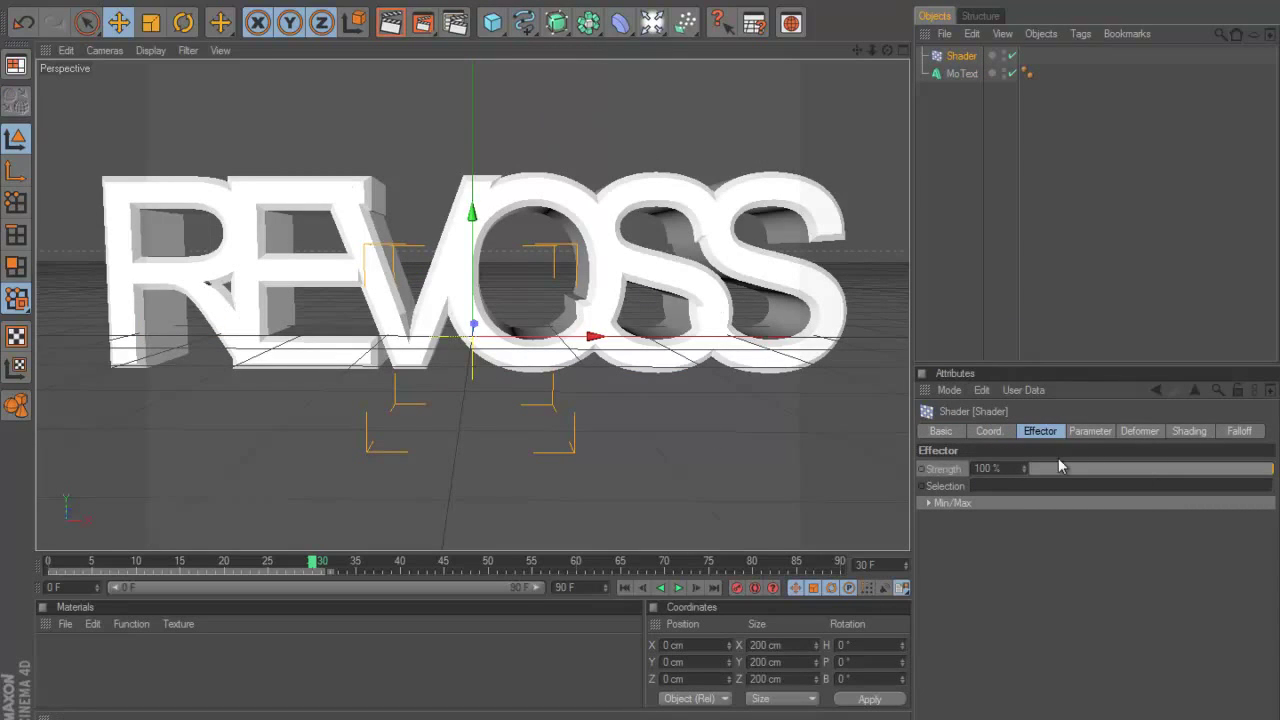
# Turn off the Shader effector's Scale transform, enable Position and set its Y offset to -500 cm
pyautogui.click(1090, 432)
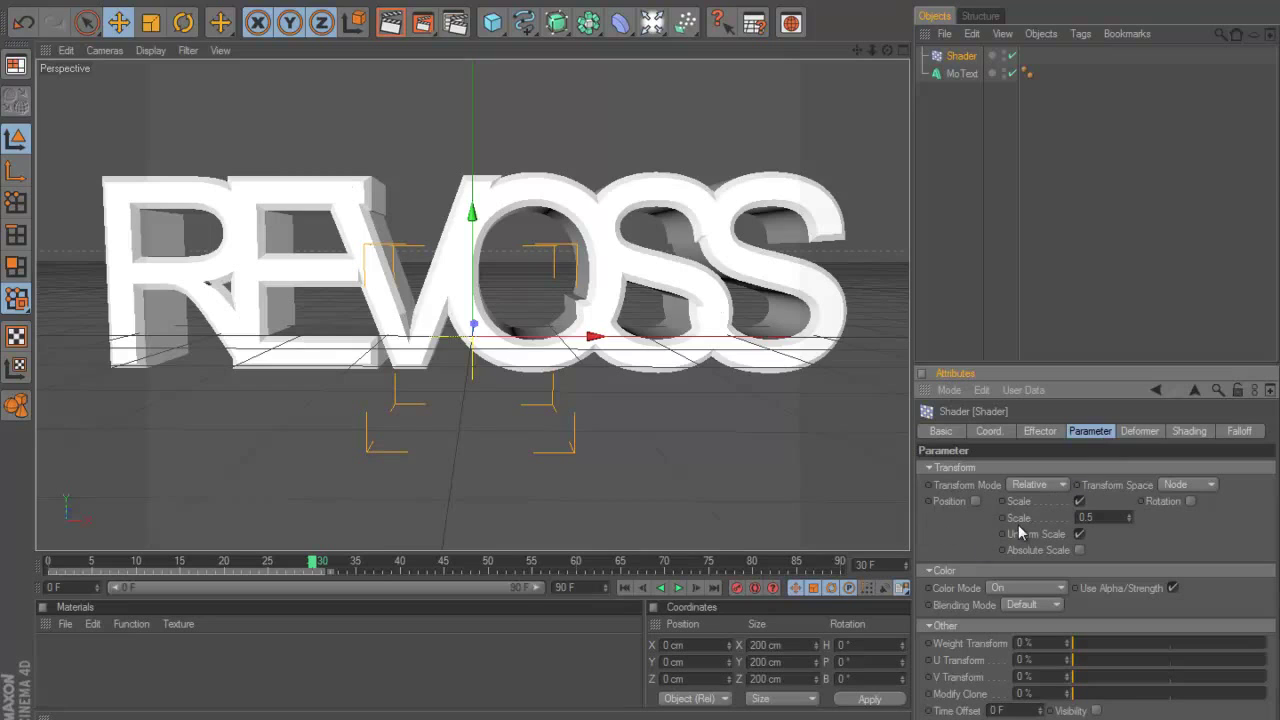
pyautogui.click(1078, 501)
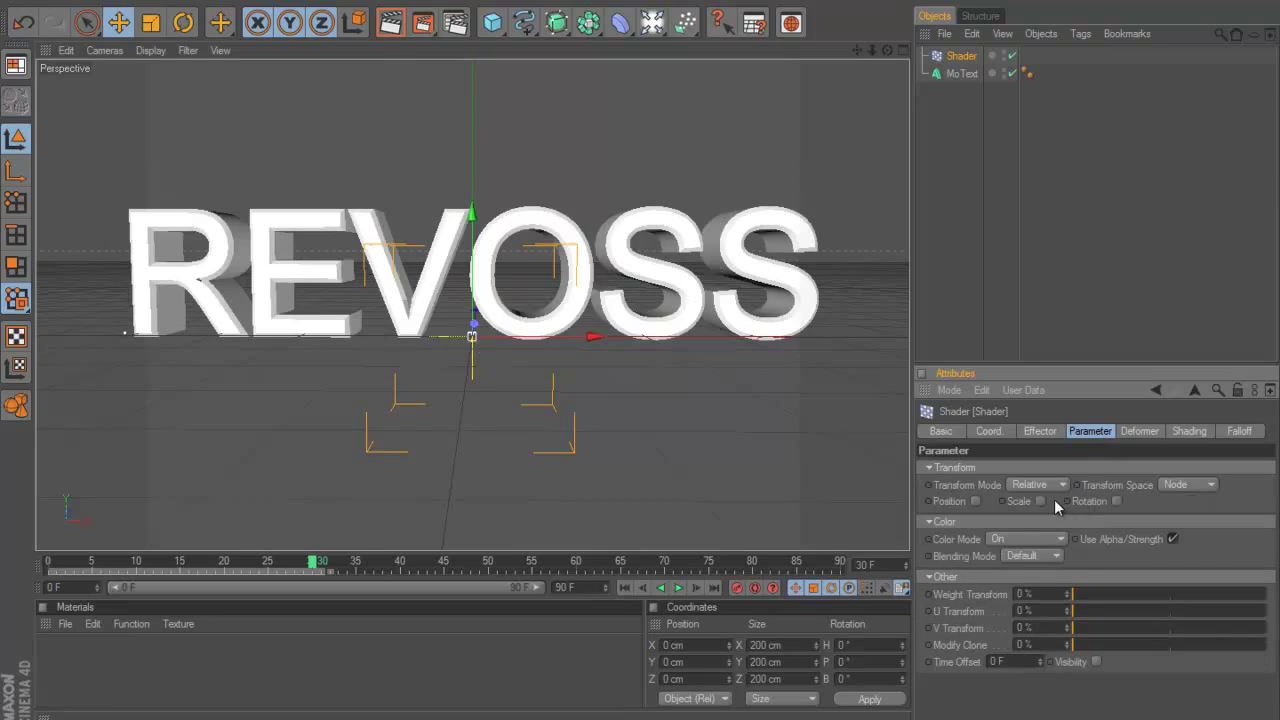
pyautogui.click(975, 501)
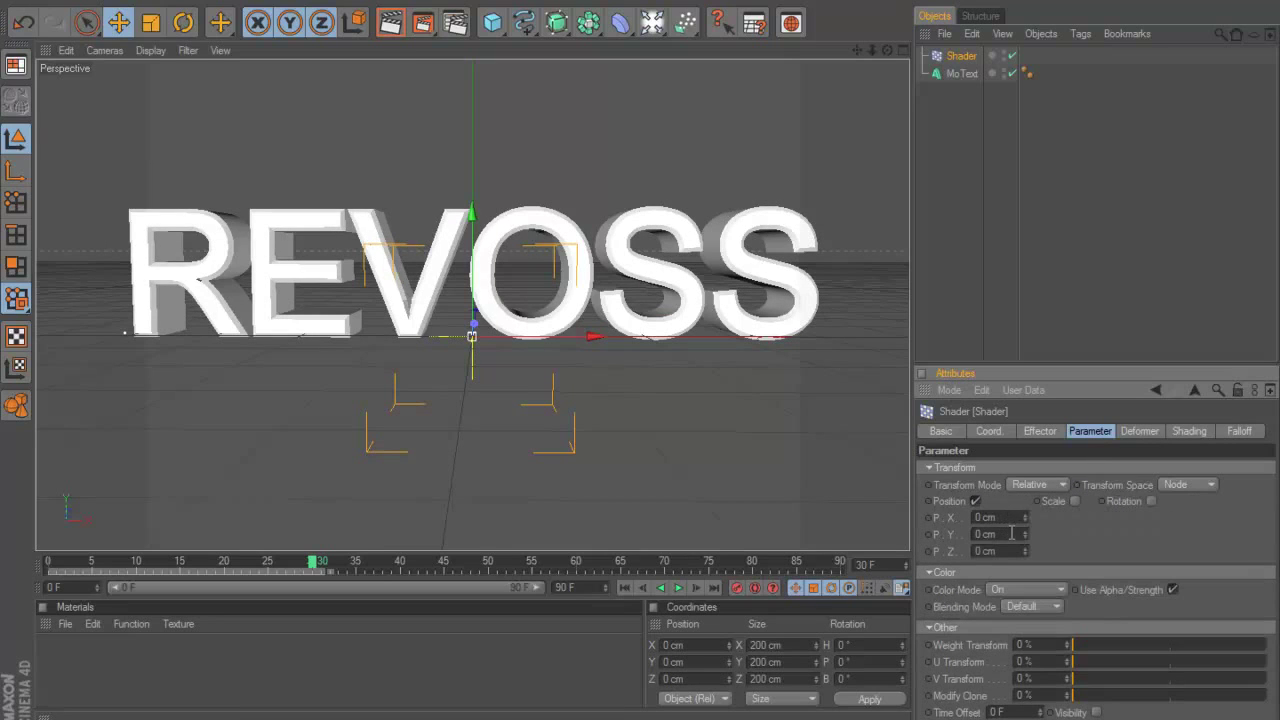
pyautogui.click(1011, 533)
pyautogui.press('Return')
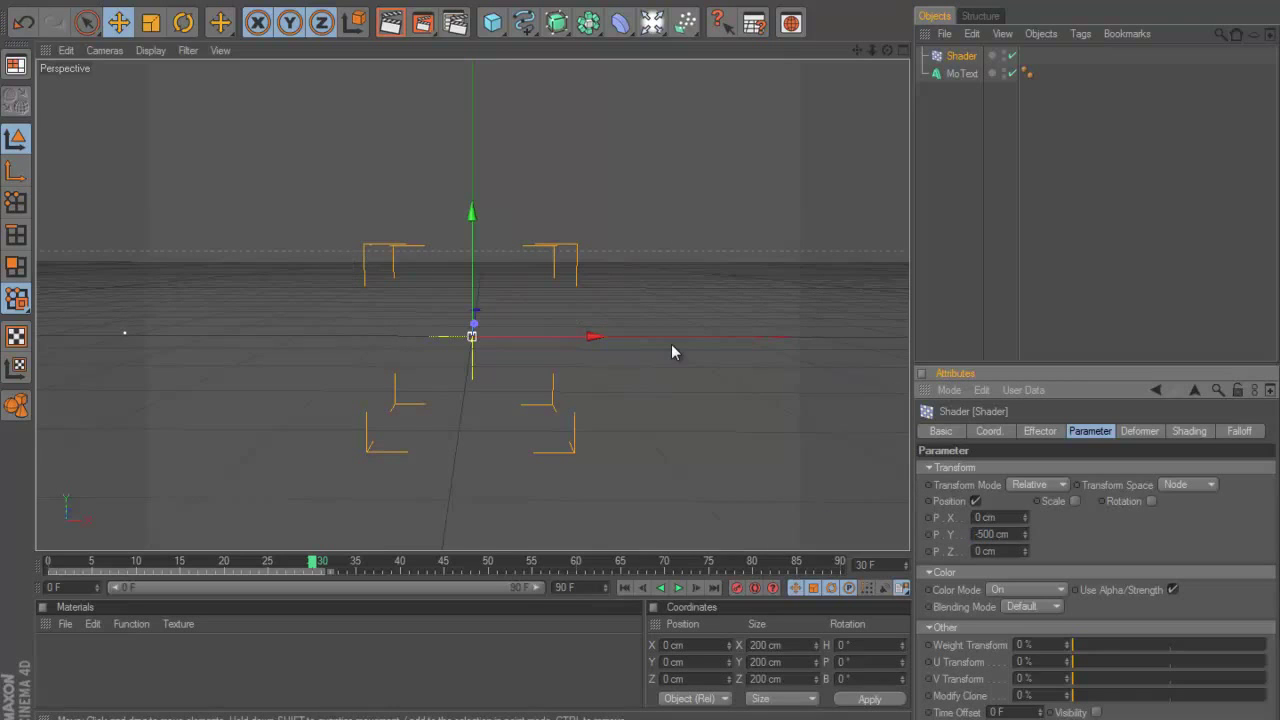
pyautogui.scroll(-5, 674, 349)
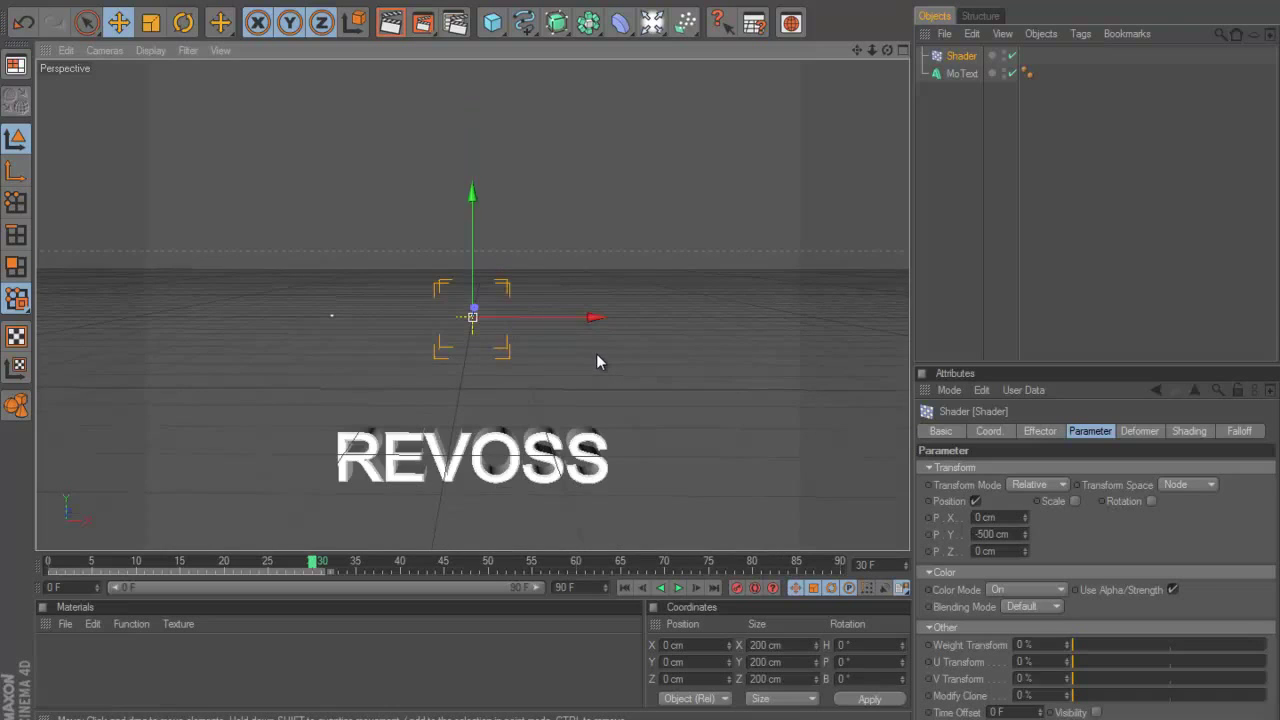
pyautogui.scroll(5, 606, 417)
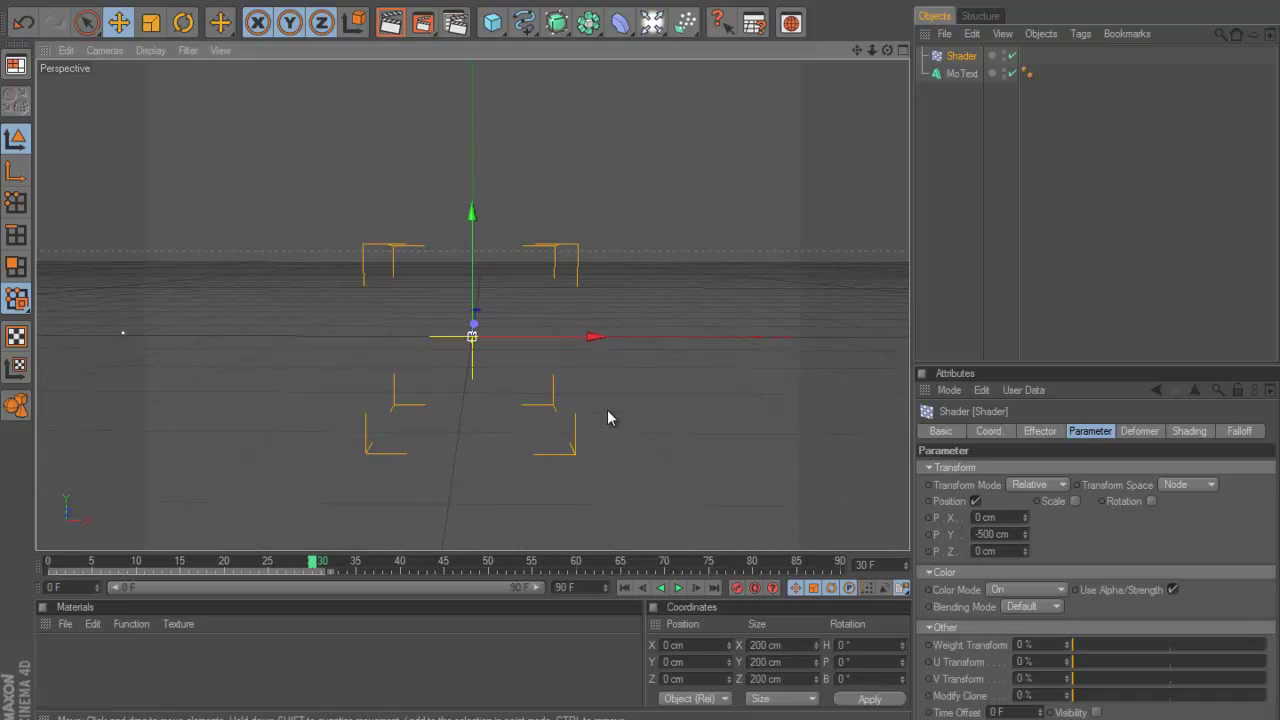
# Look through the Shader effector's coordinate, effector, parameter, deformer and shading settings
pyautogui.click(1038, 430)
pyautogui.click(1088, 431)
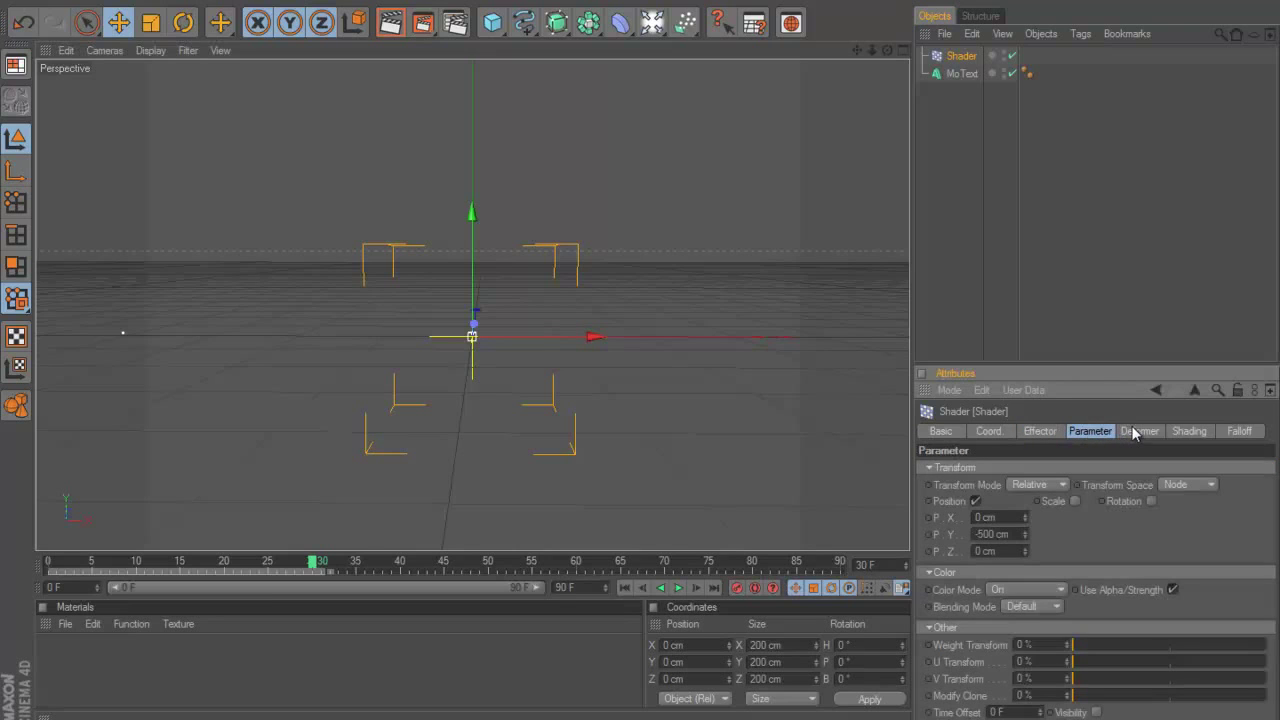
pyautogui.click(1134, 431)
pyautogui.click(1088, 430)
pyautogui.click(1036, 430)
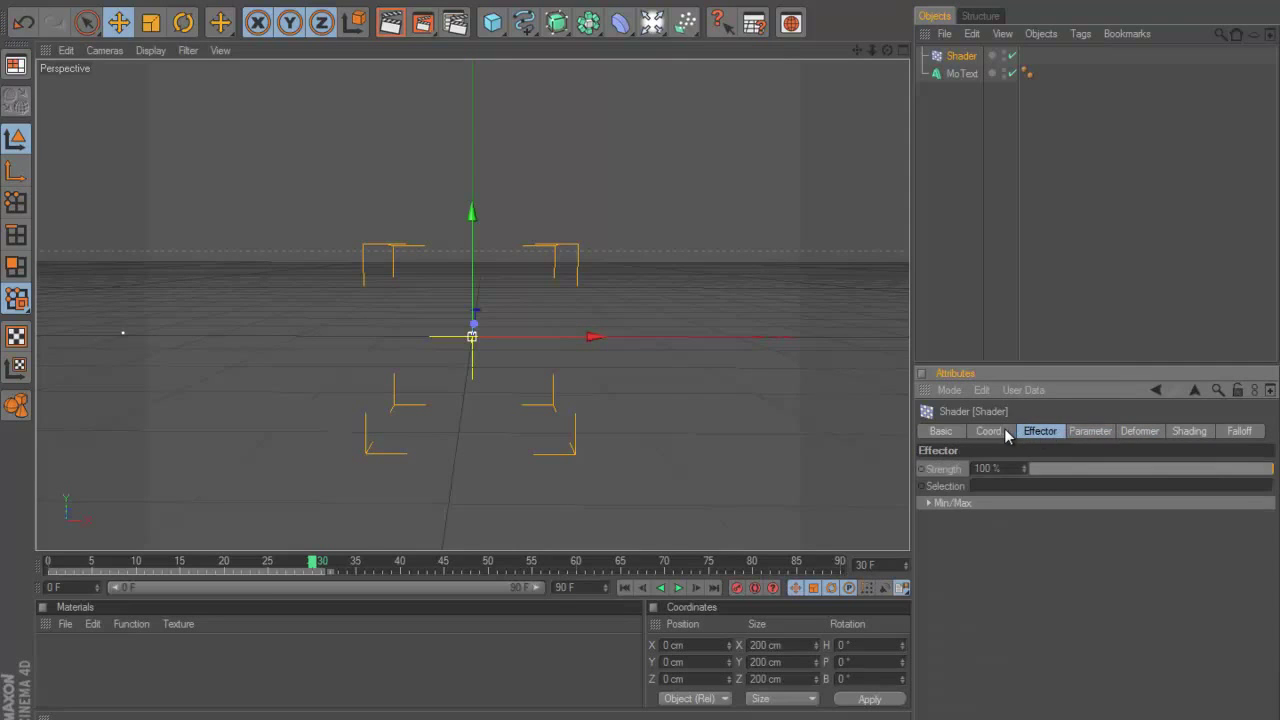
pyautogui.click(988, 431)
pyautogui.click(1040, 431)
pyautogui.click(1090, 430)
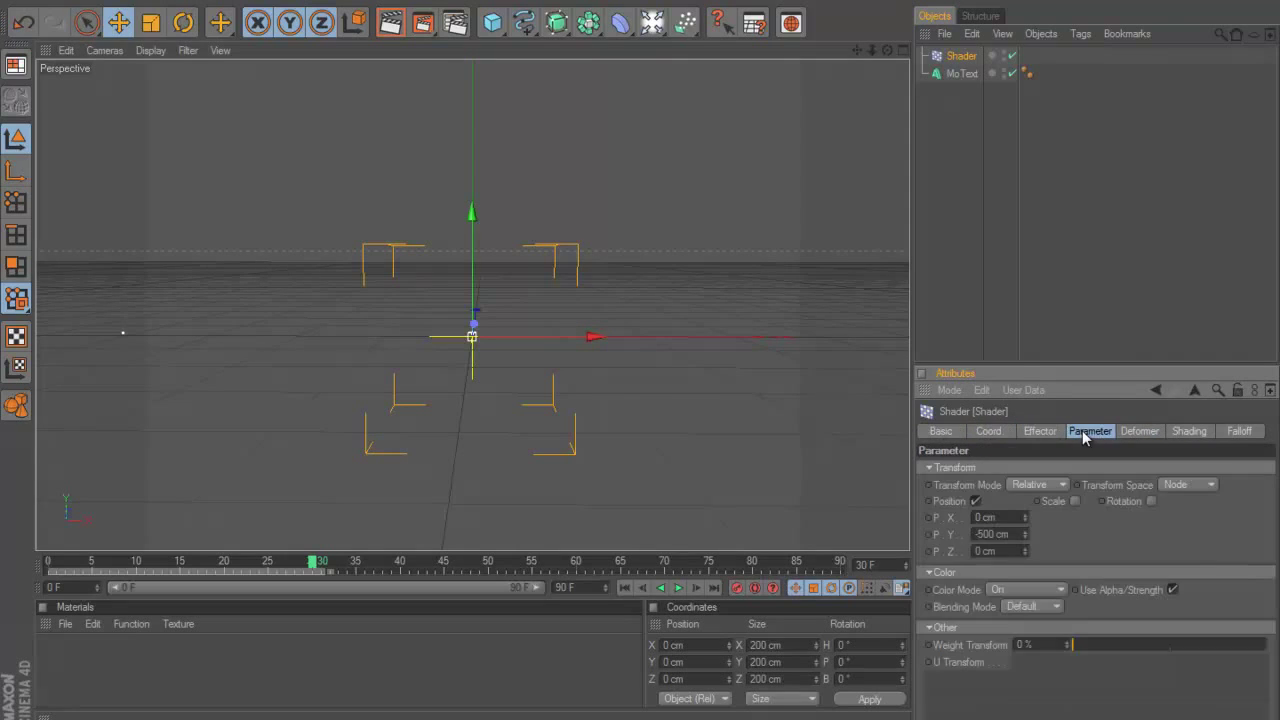
pyautogui.click(1137, 431)
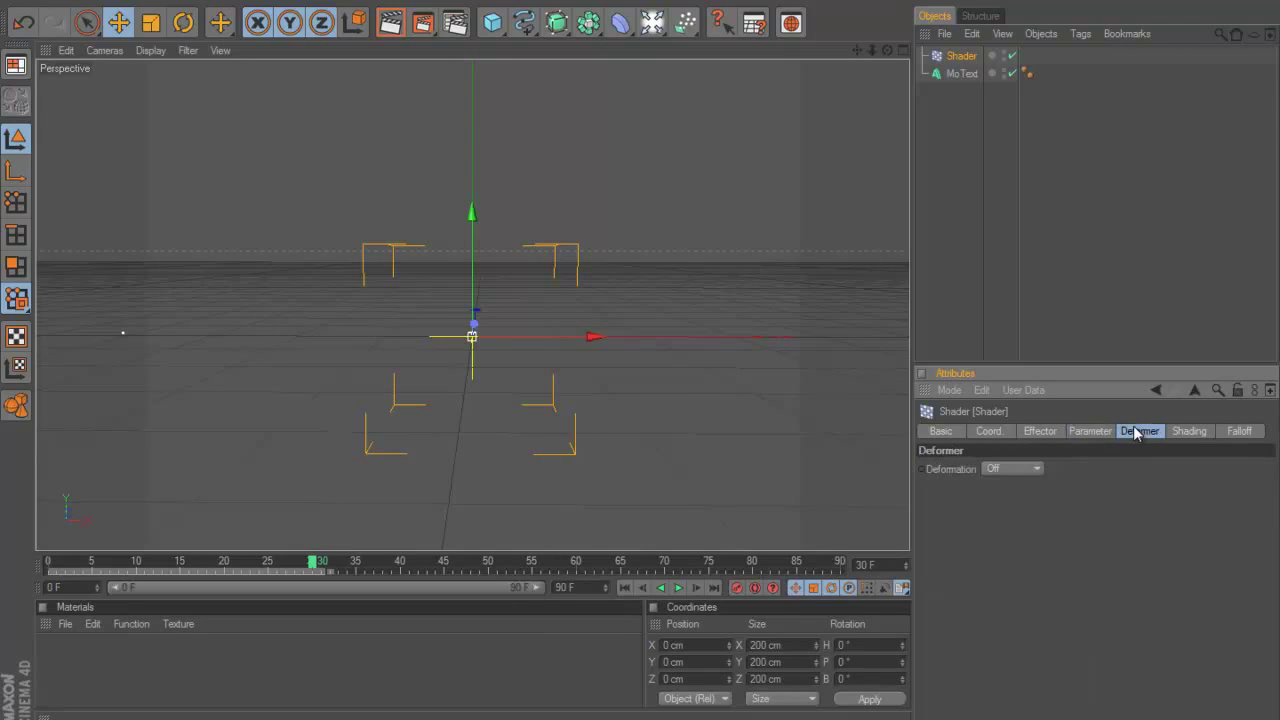
pyautogui.click(1199, 431)
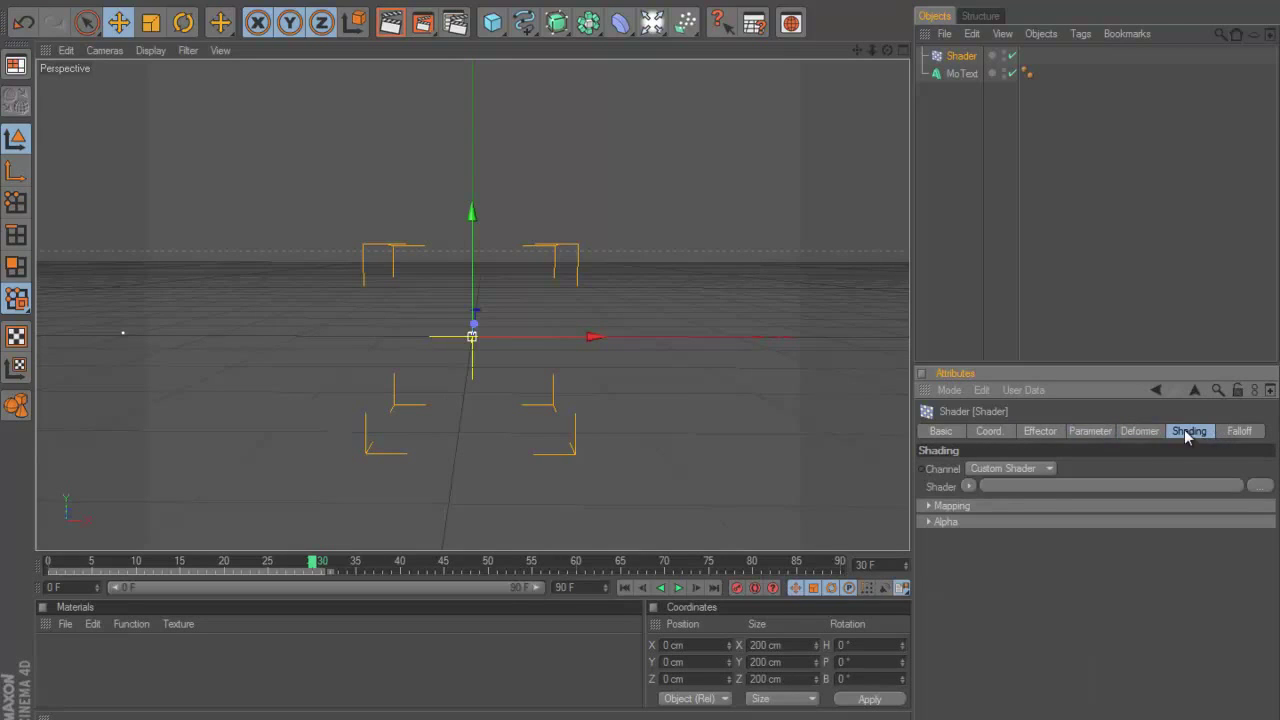
pyautogui.click(1012, 465)
pyautogui.click(1013, 465)
# Set the Shader effector's falloff shape to Box
pyautogui.click(1238, 430)
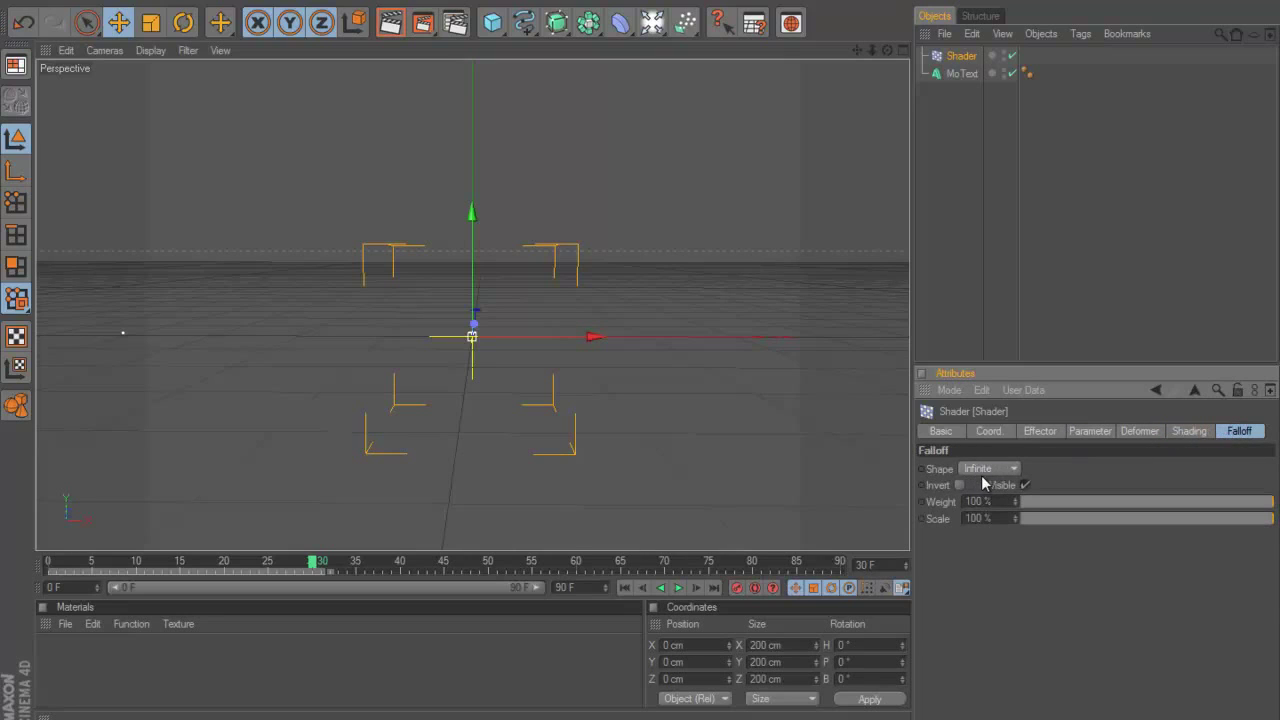
pyautogui.click(985, 469)
pyautogui.click(983, 502)
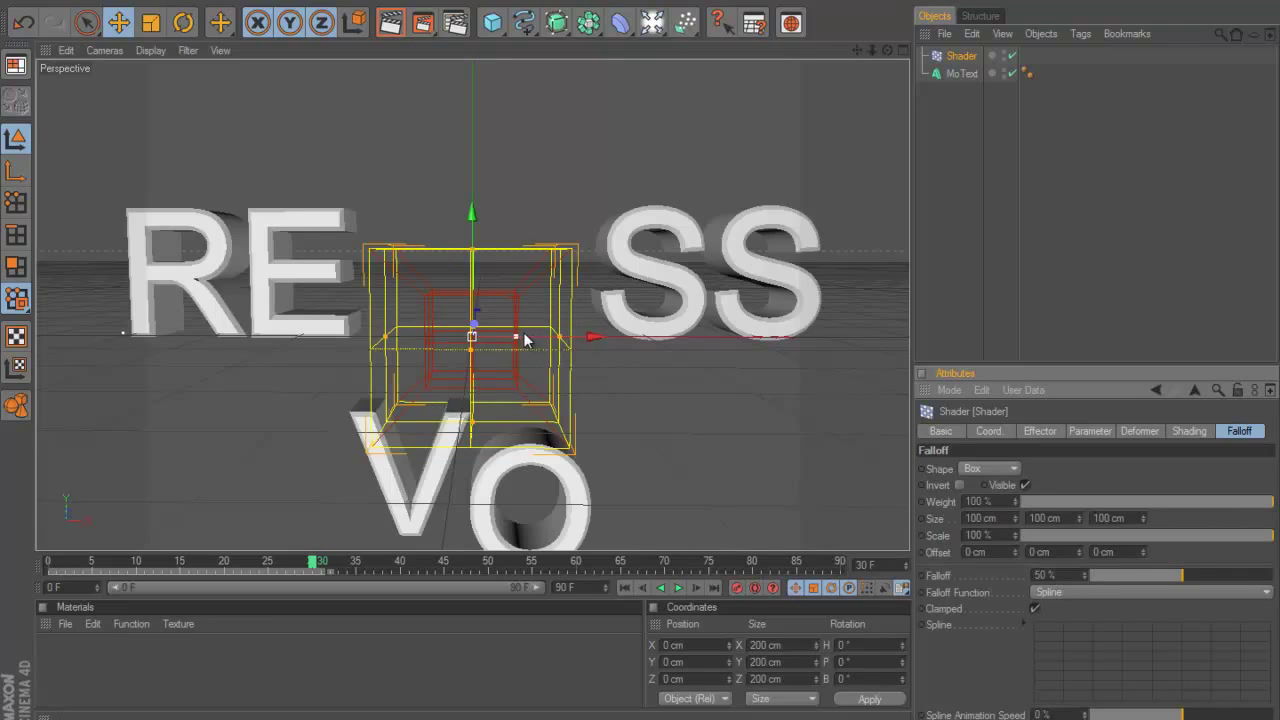
# Enlarge the Shader effector's box falloff around the whole text to about 568 by 220 by 338 cm
pyautogui.moveTo(562, 338); pyautogui.dragTo(643, 347)
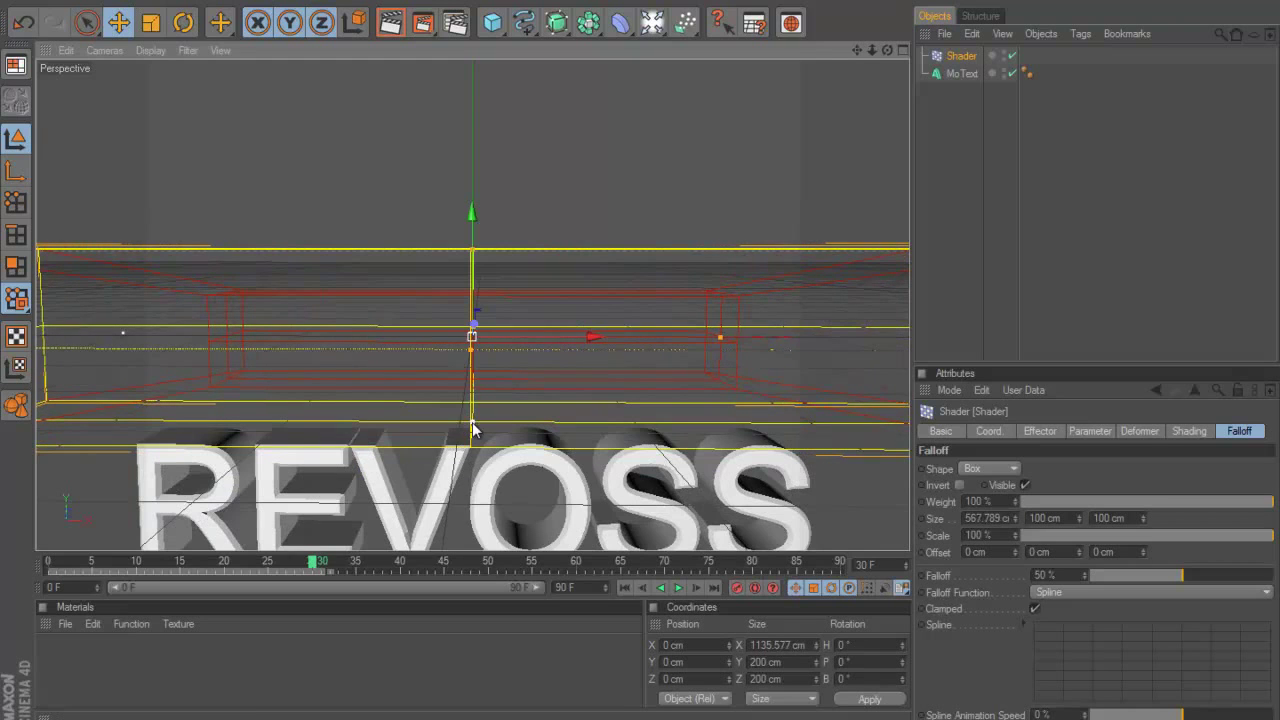
pyautogui.moveTo(472, 423); pyautogui.dragTo(641, 347)
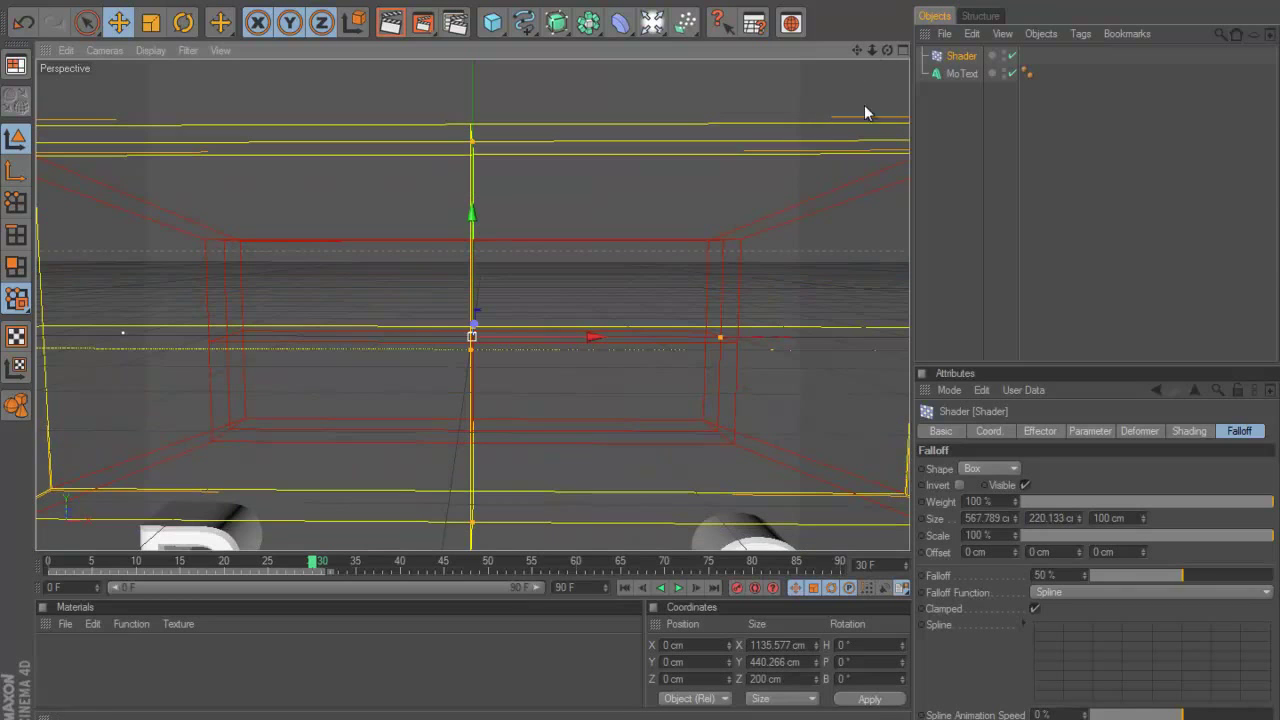
pyautogui.click(903, 48)
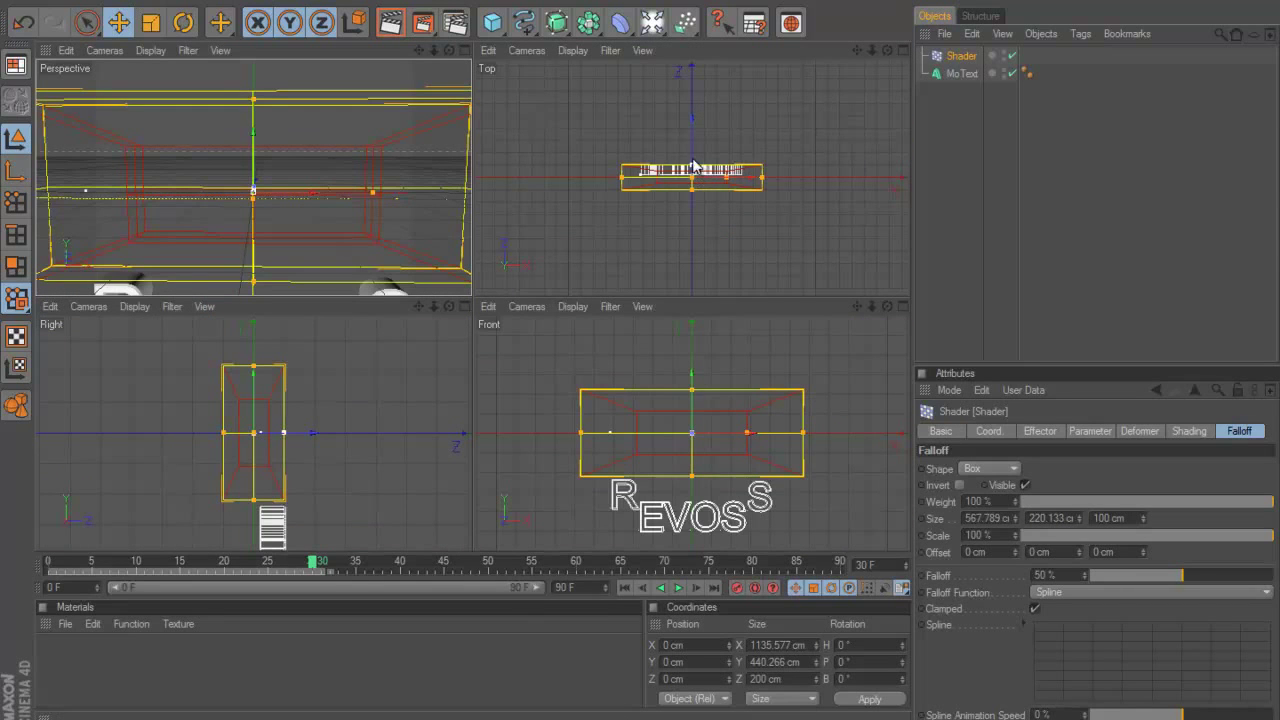
pyautogui.moveTo(691, 166); pyautogui.dragTo(691, 135)
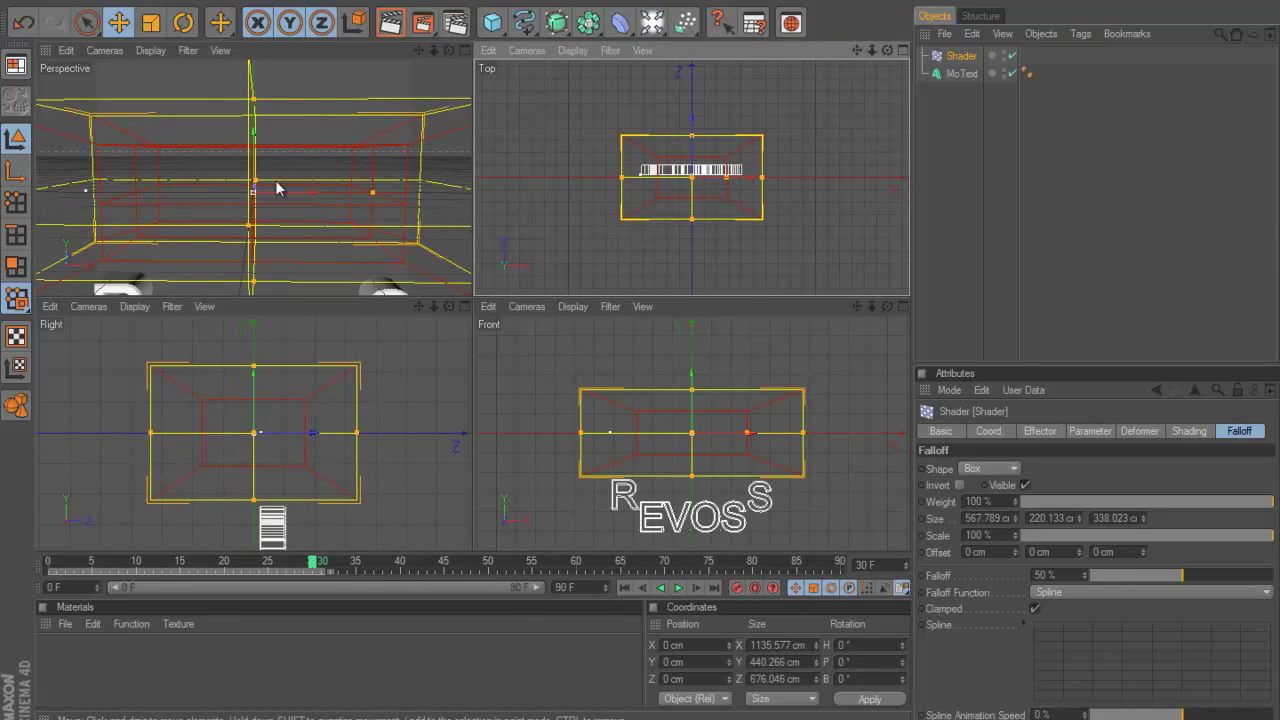
pyautogui.click(465, 50)
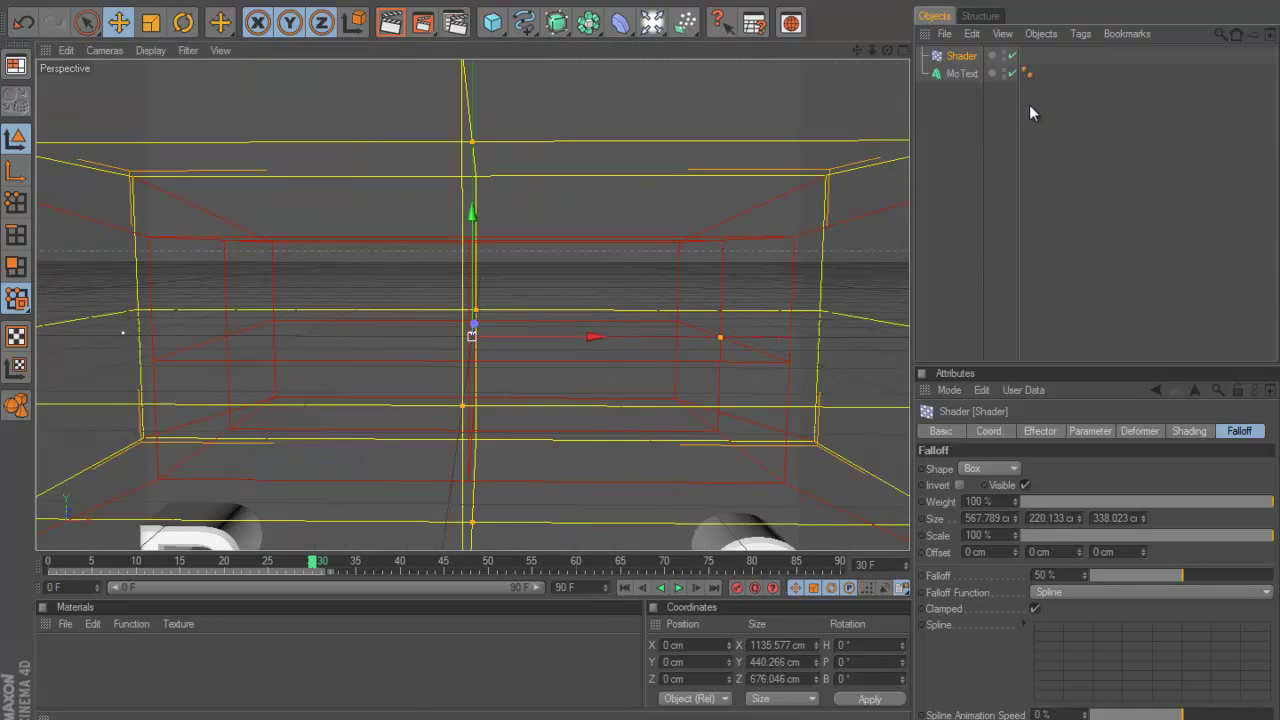
# Set the Shader effector's Y position offset to -650 cm
pyautogui.click(1088, 431)
pyautogui.click(1019, 534)
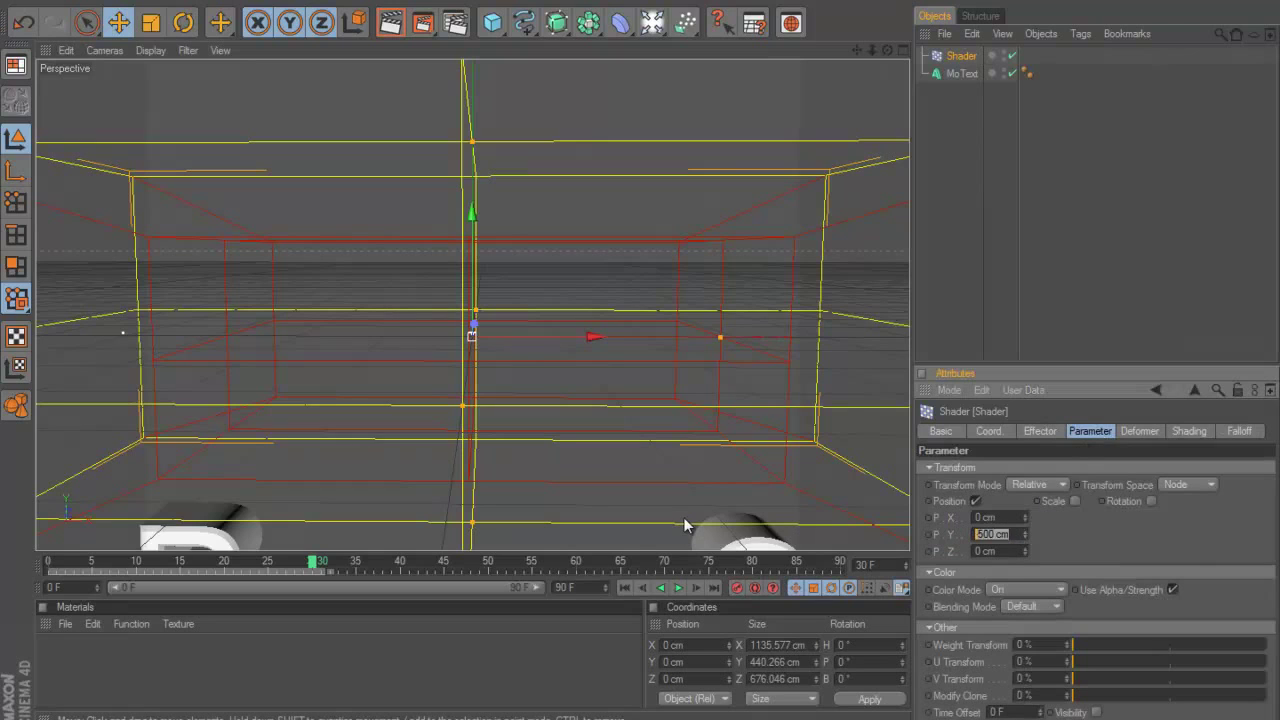
pyautogui.press('BackSpace')
pyautogui.write('-650')
pyautogui.press('Return')
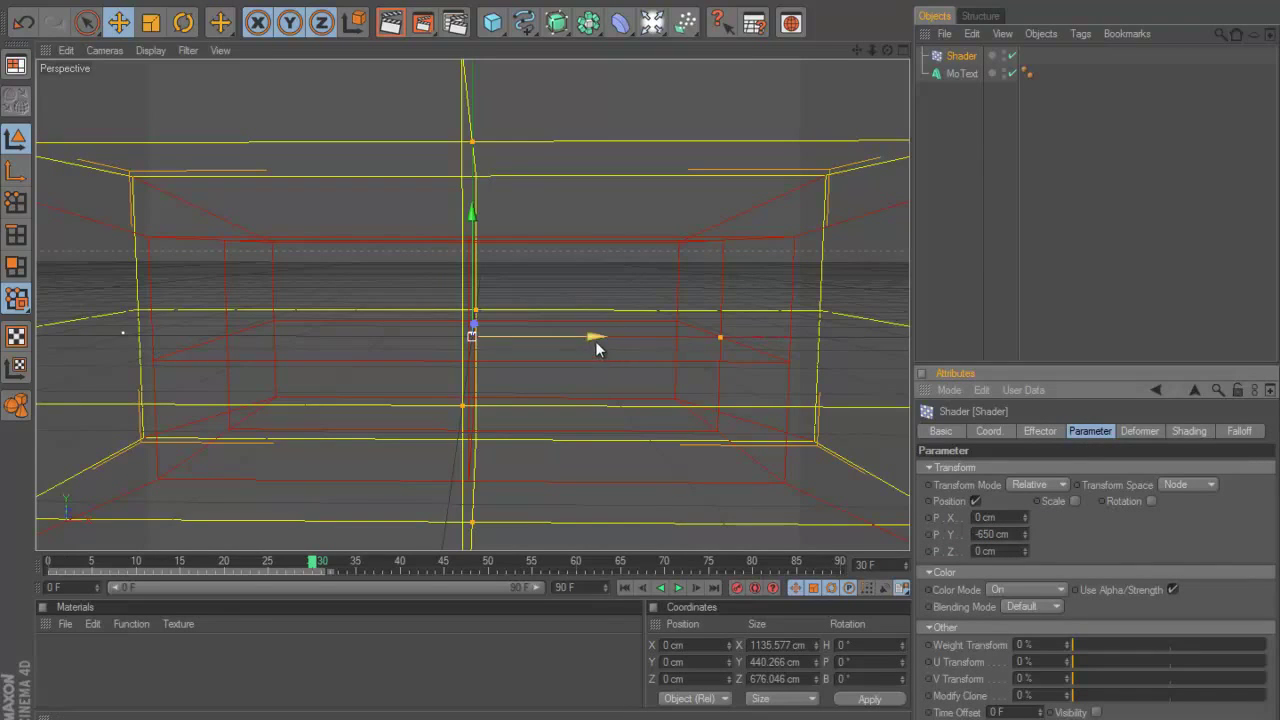
# Keyframe the Shader effector's X position at about 19 cm on frame 0 and about 955 cm on frame 30
pyautogui.moveTo(572, 336); pyautogui.dragTo(645, 346)
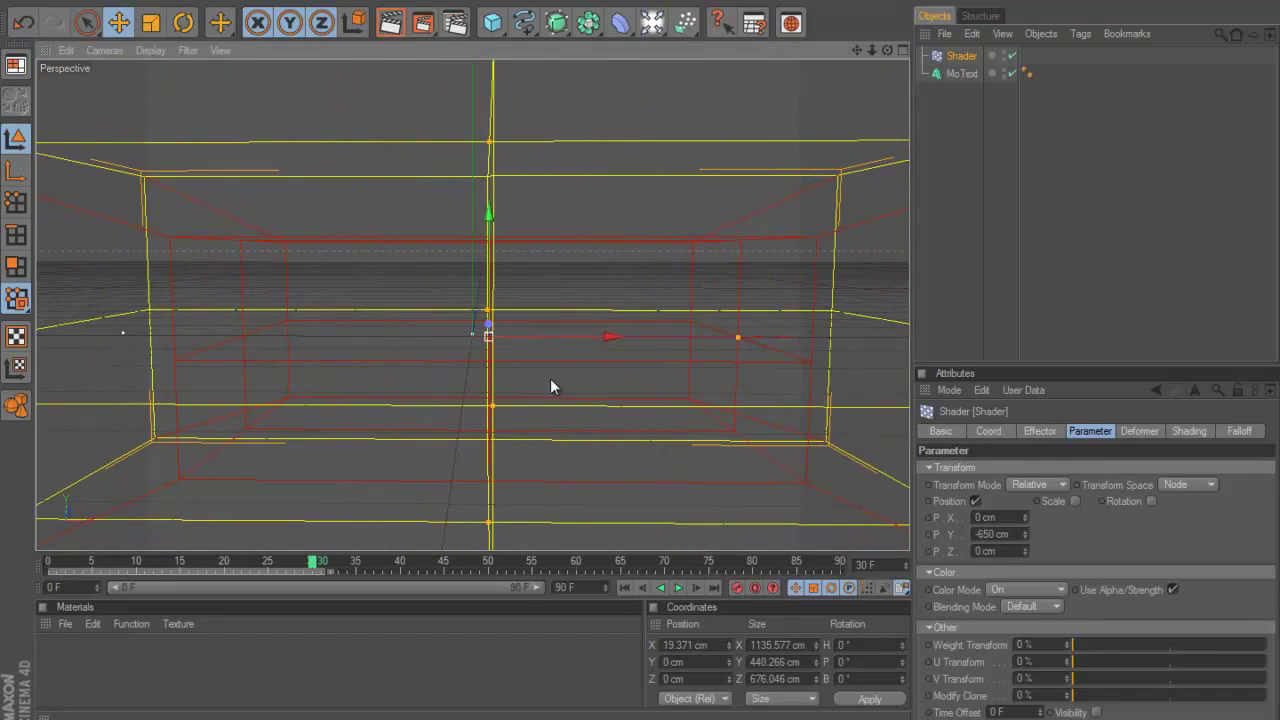
pyautogui.click(48, 565)
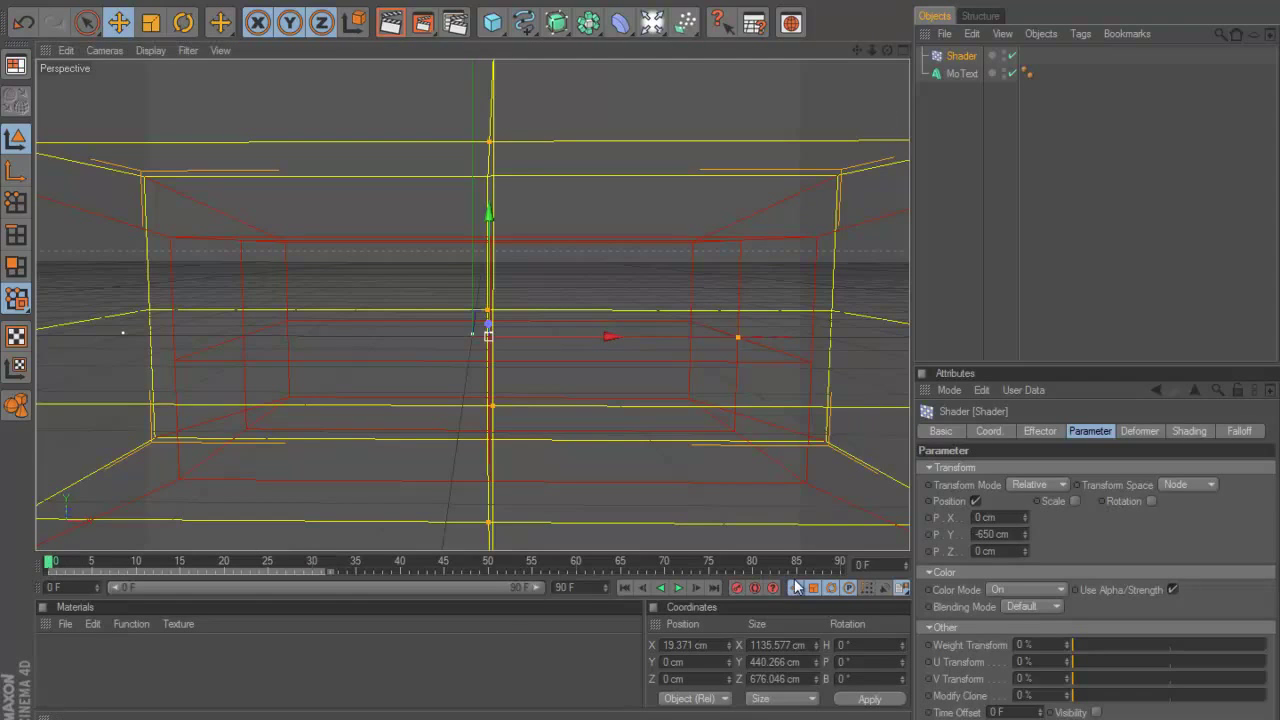
pyautogui.click(736, 588)
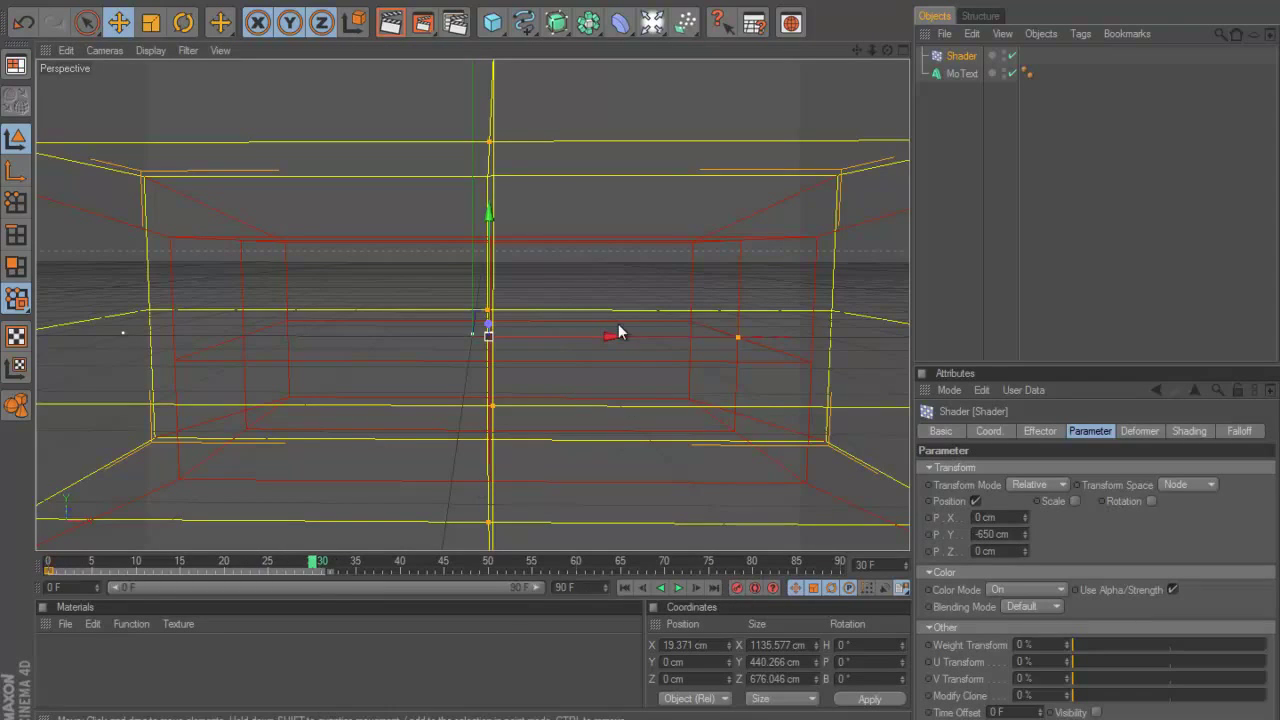
pyautogui.moveTo(606, 336); pyautogui.dragTo(659, 360)
pyautogui.moveTo(643, 346)
pyautogui.mouseDown()
pyautogui.moveTo(680, 350)
pyautogui.moveTo(640, 349)
pyautogui.mouseUp()
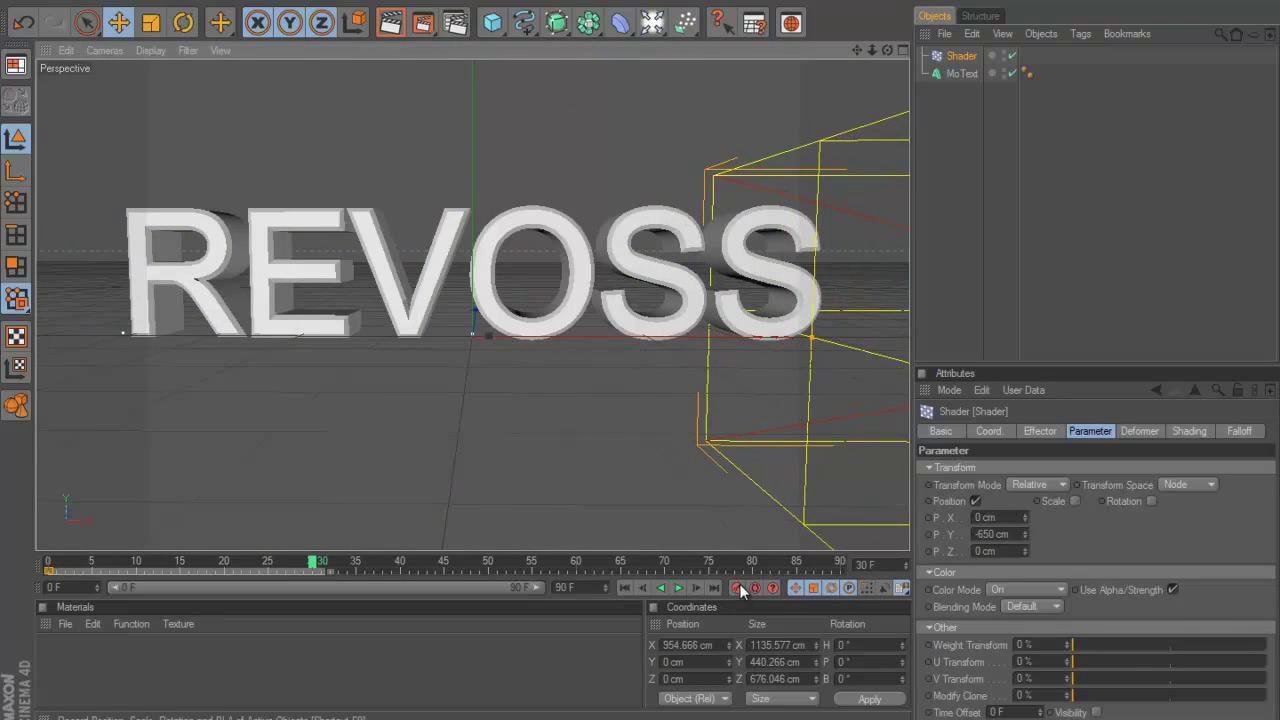
# Scrub the timeline between about frames 19 and 37 to check how the letters rise into place
pyautogui.moveTo(311, 568); pyautogui.dragTo(378, 486)
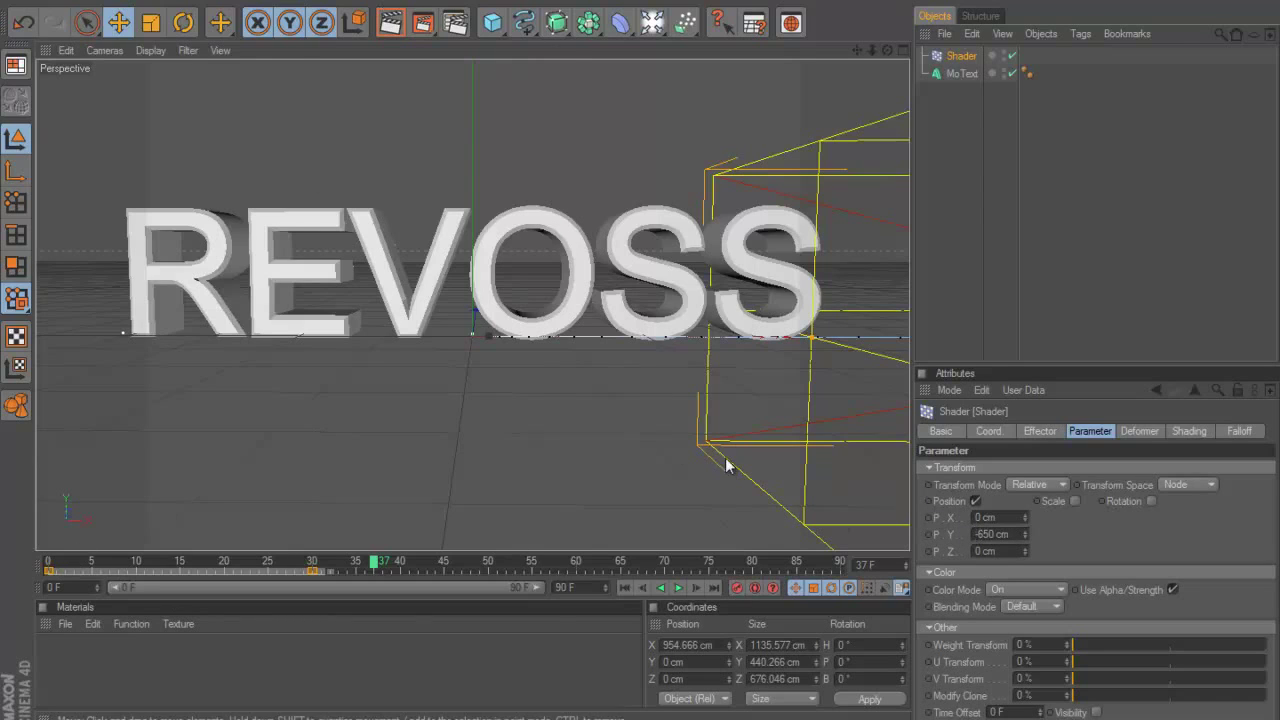
pyautogui.click(309, 563)
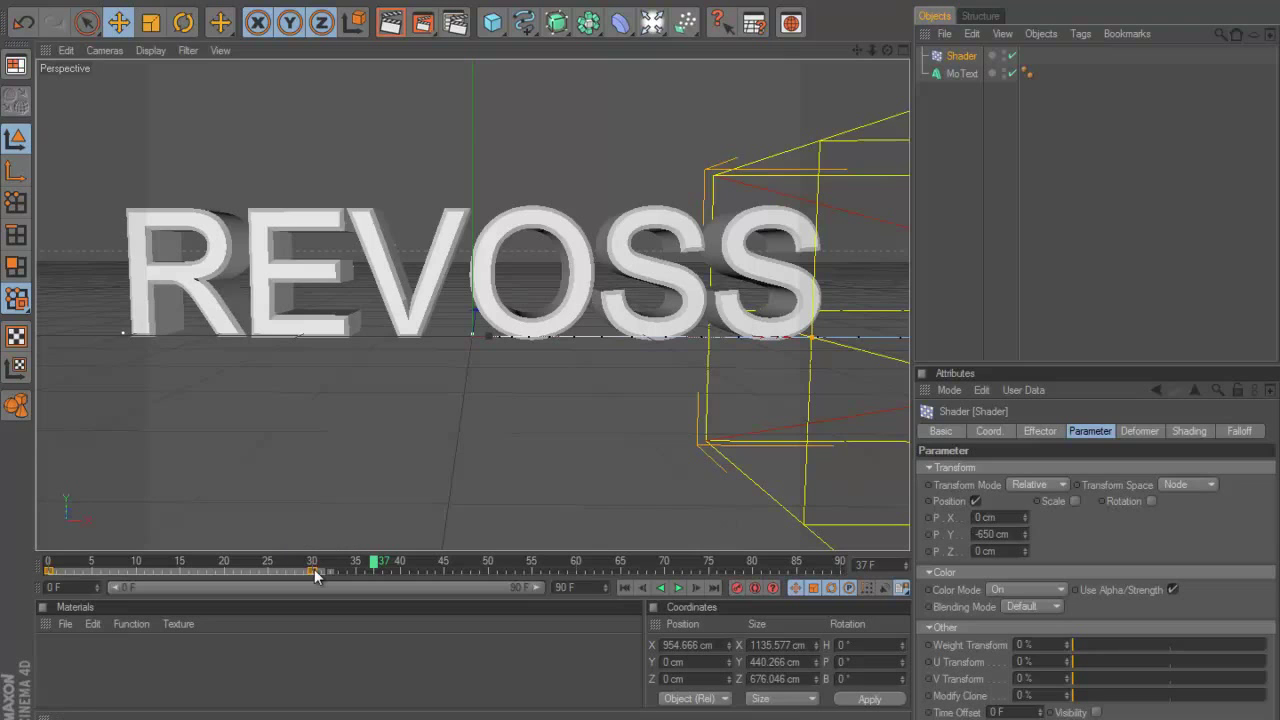
pyautogui.moveTo(272, 568); pyautogui.dragTo(215, 590)
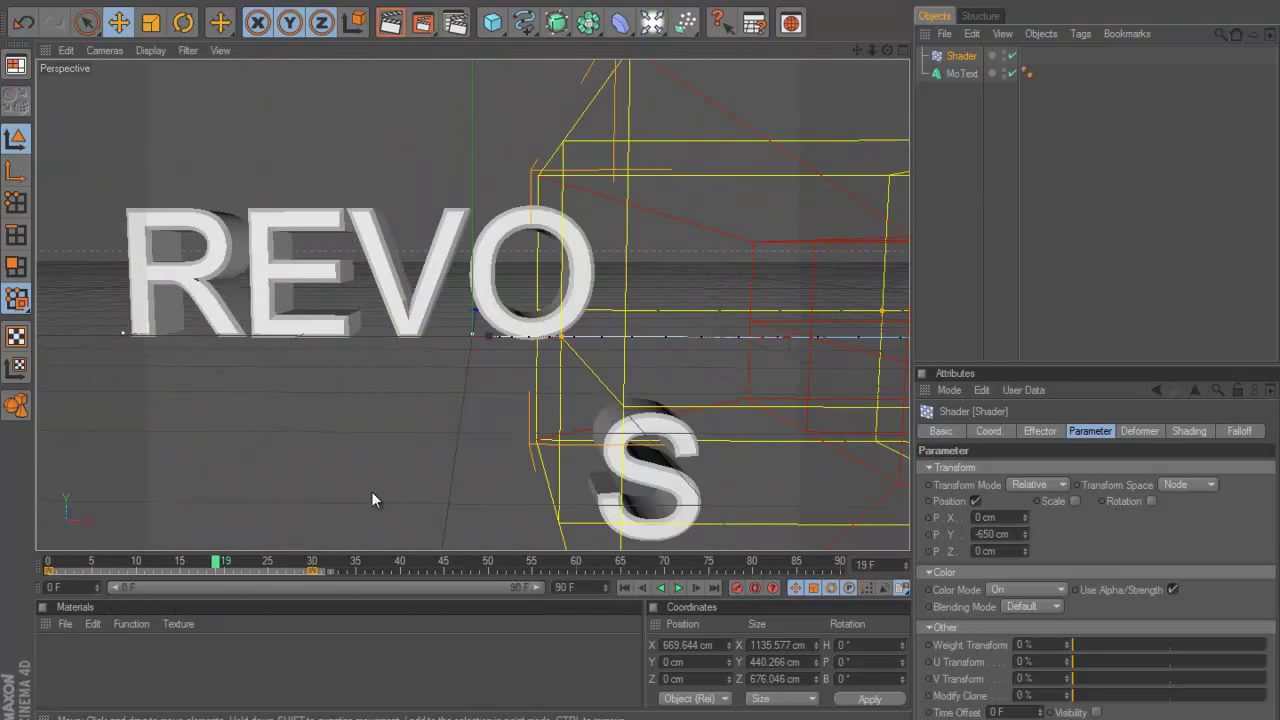
# Add a MoGraph Delay effector to the MoText
pyautogui.click(958, 74)
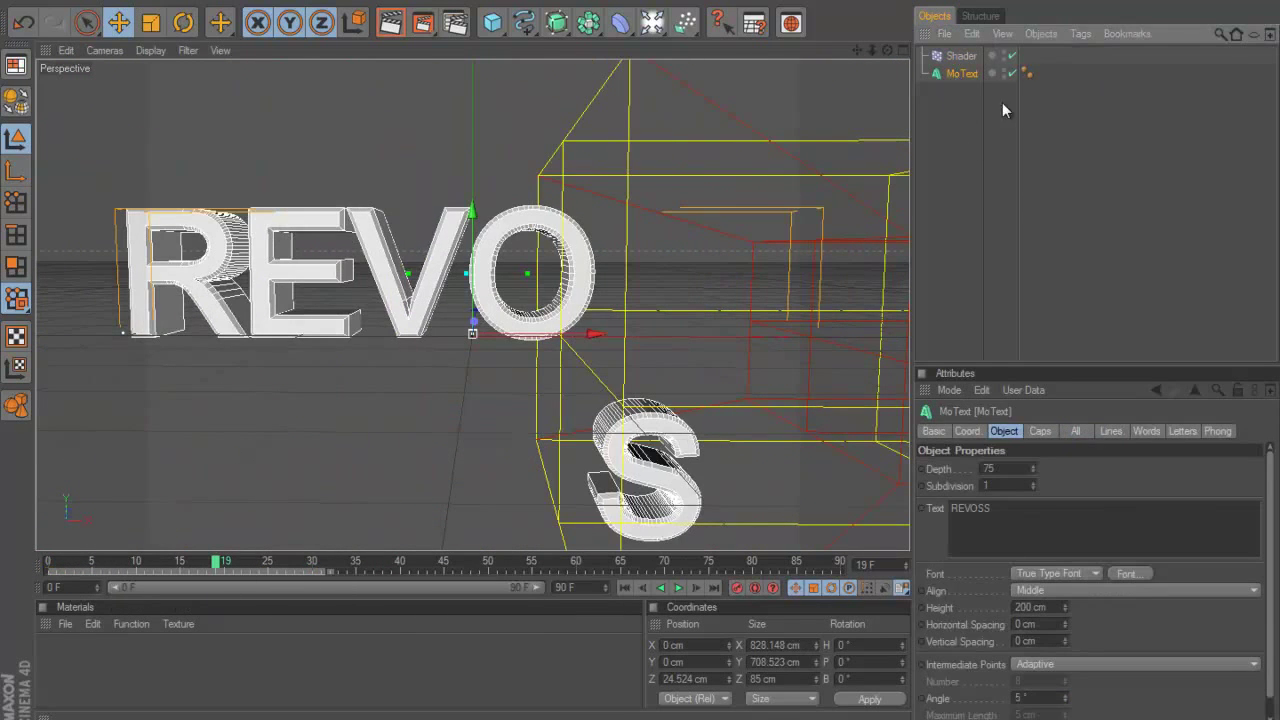
pyautogui.click(463, 3)
pyautogui.moveTo(488, 20)
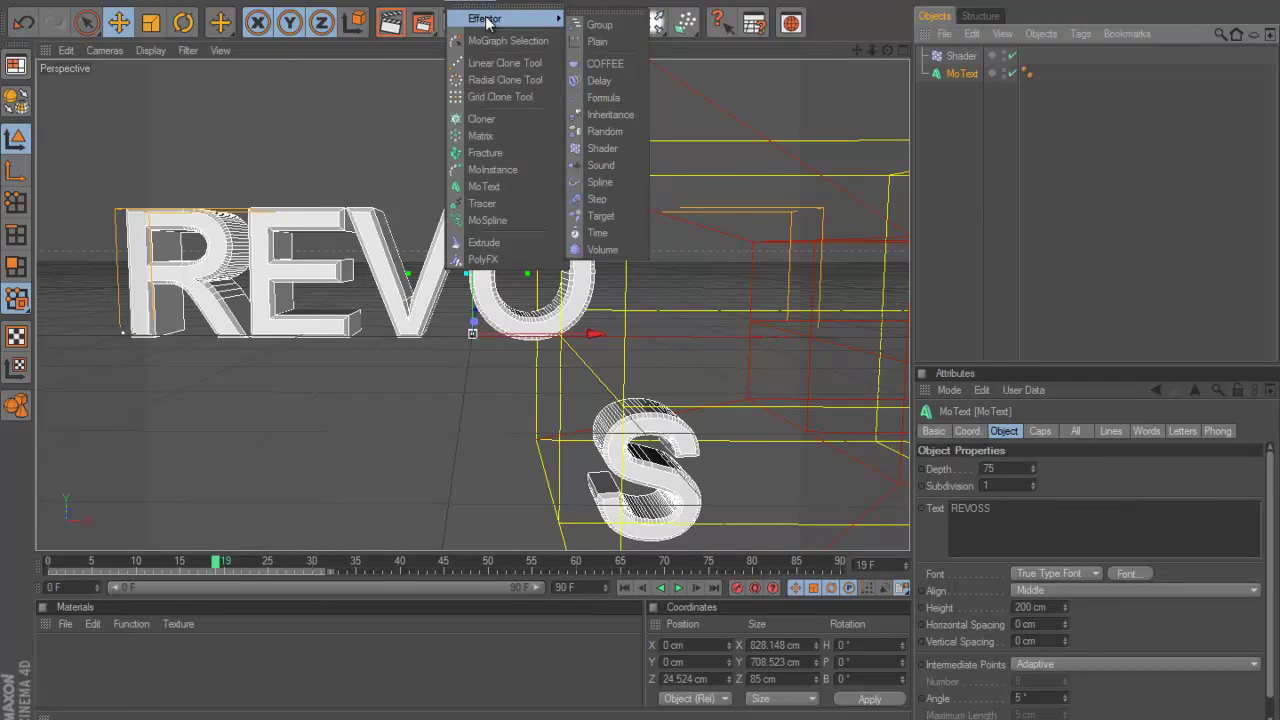
pyautogui.click(600, 80)
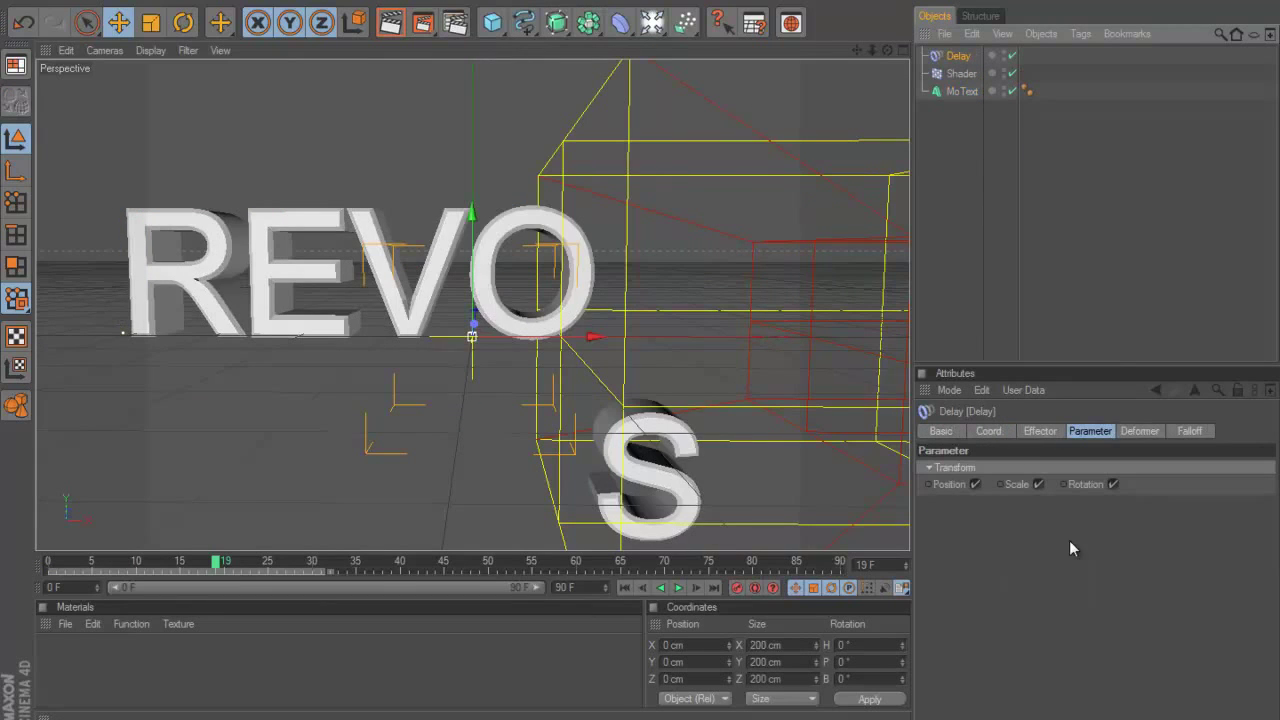
# Set the Delay effector's mode to Spring
pyautogui.click(1047, 430)
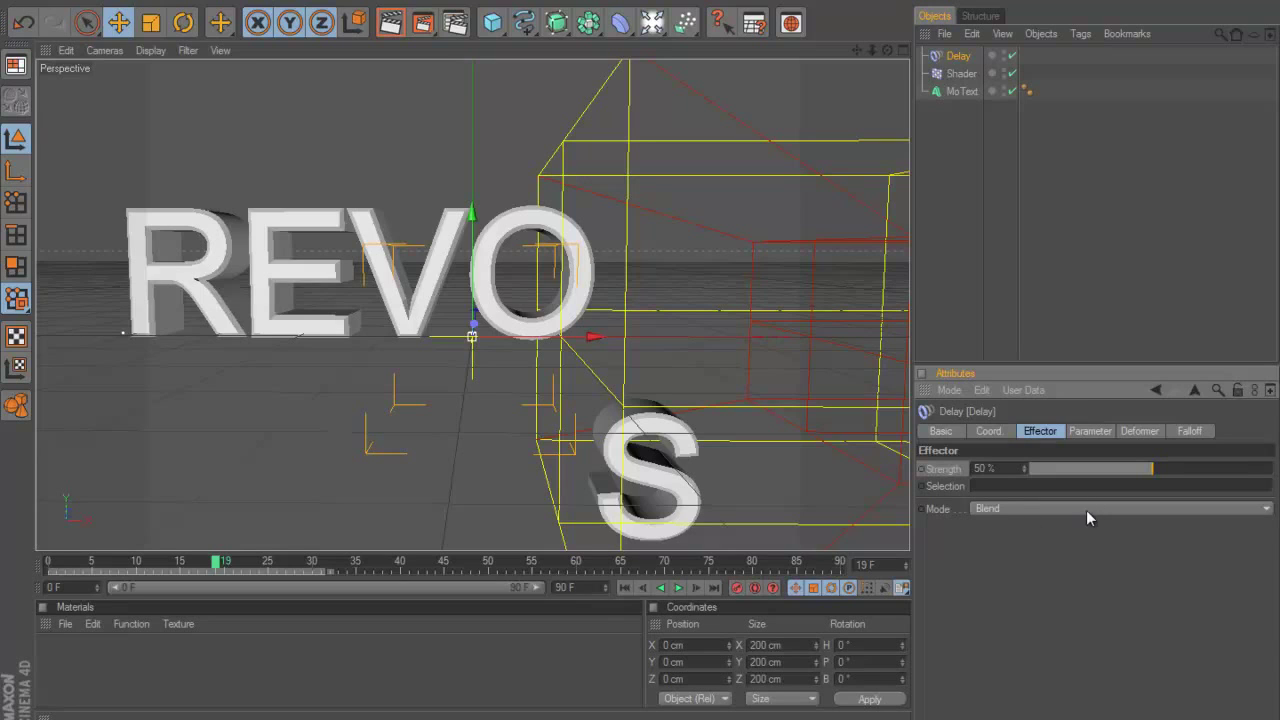
pyautogui.click(1004, 510)
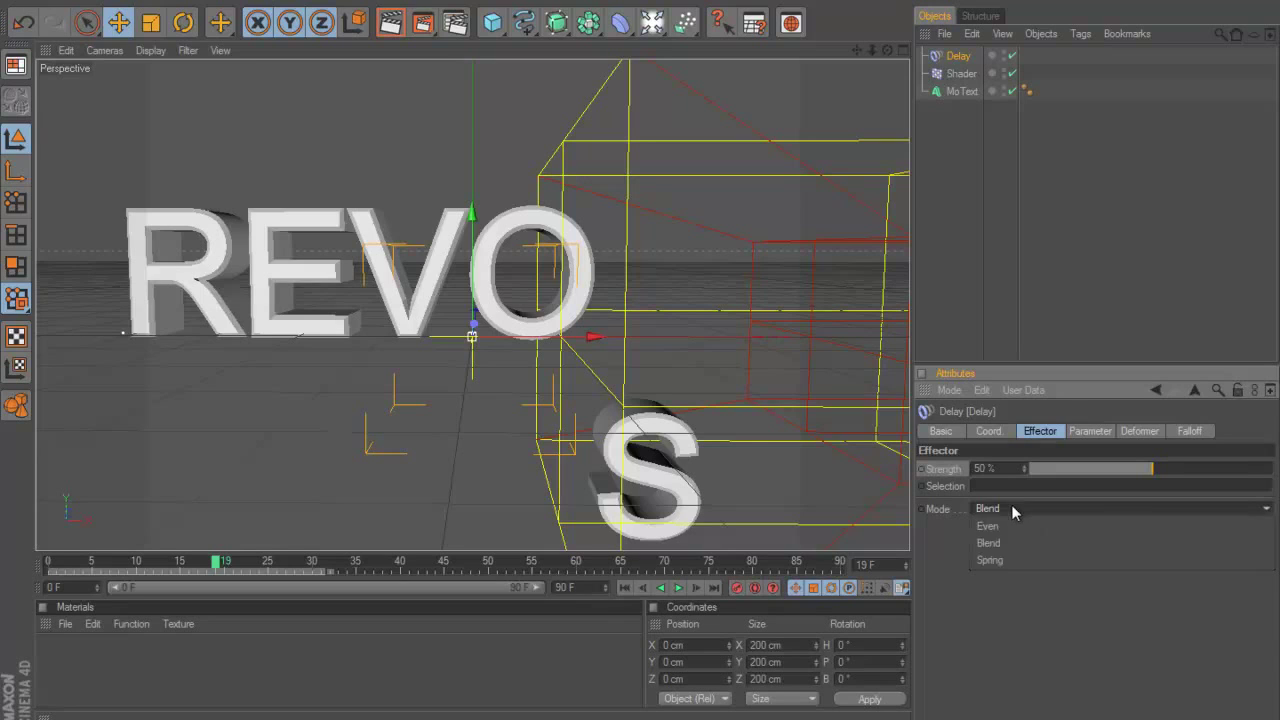
pyautogui.click(1023, 560)
# Play the title animation from frame 0 to check the springy letter motion, and return to the start
pyautogui.click(48, 564)
pyautogui.moveTo(48, 566)
pyautogui.mouseDown()
pyautogui.moveTo(351, 569)
pyautogui.moveTo(48, 578)
pyautogui.mouseUp()
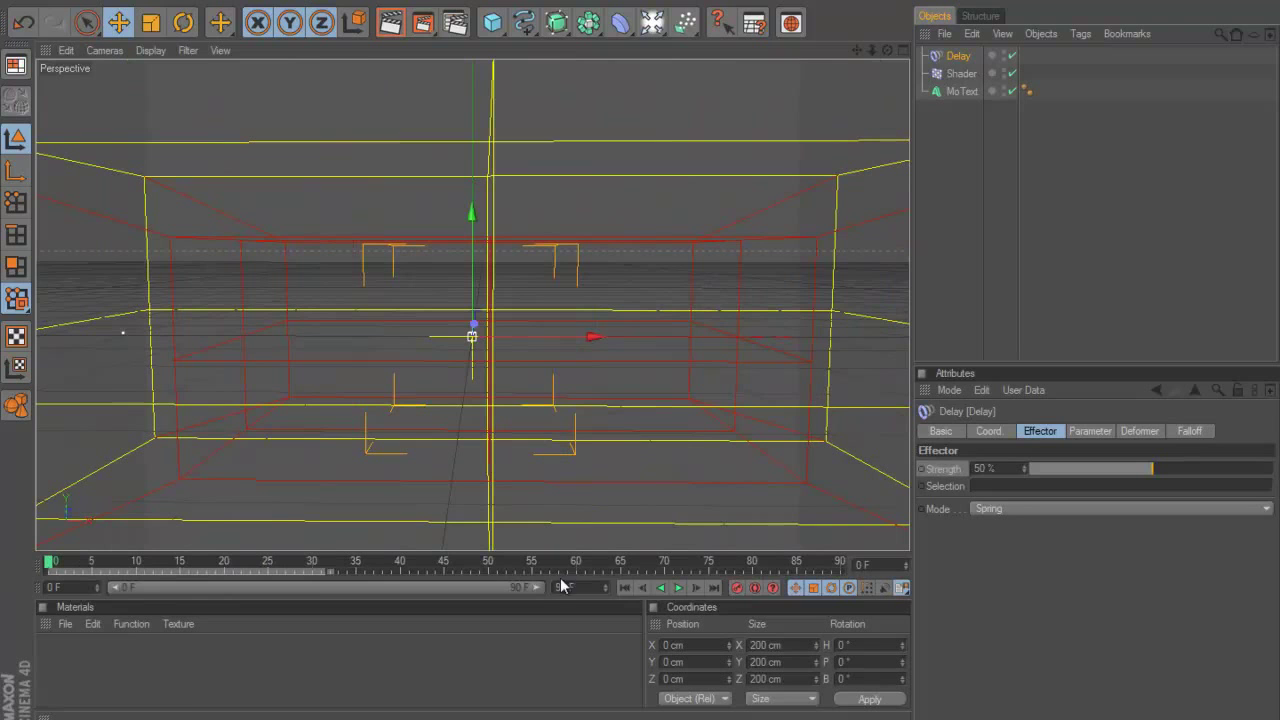
pyautogui.click(679, 588)
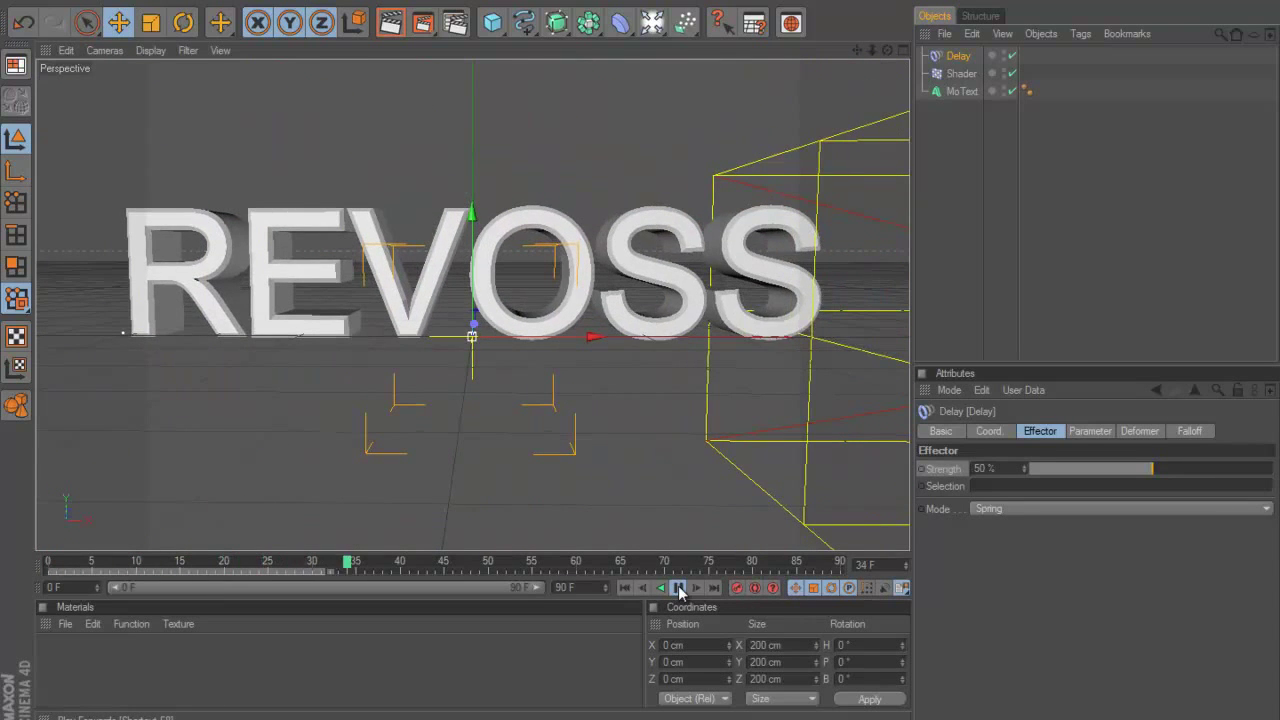
pyautogui.click(680, 588)
pyautogui.moveTo(48, 568)
pyautogui.mouseDown()
pyautogui.moveTo(418, 560)
pyautogui.moveTo(45, 562)
pyautogui.mouseUp()
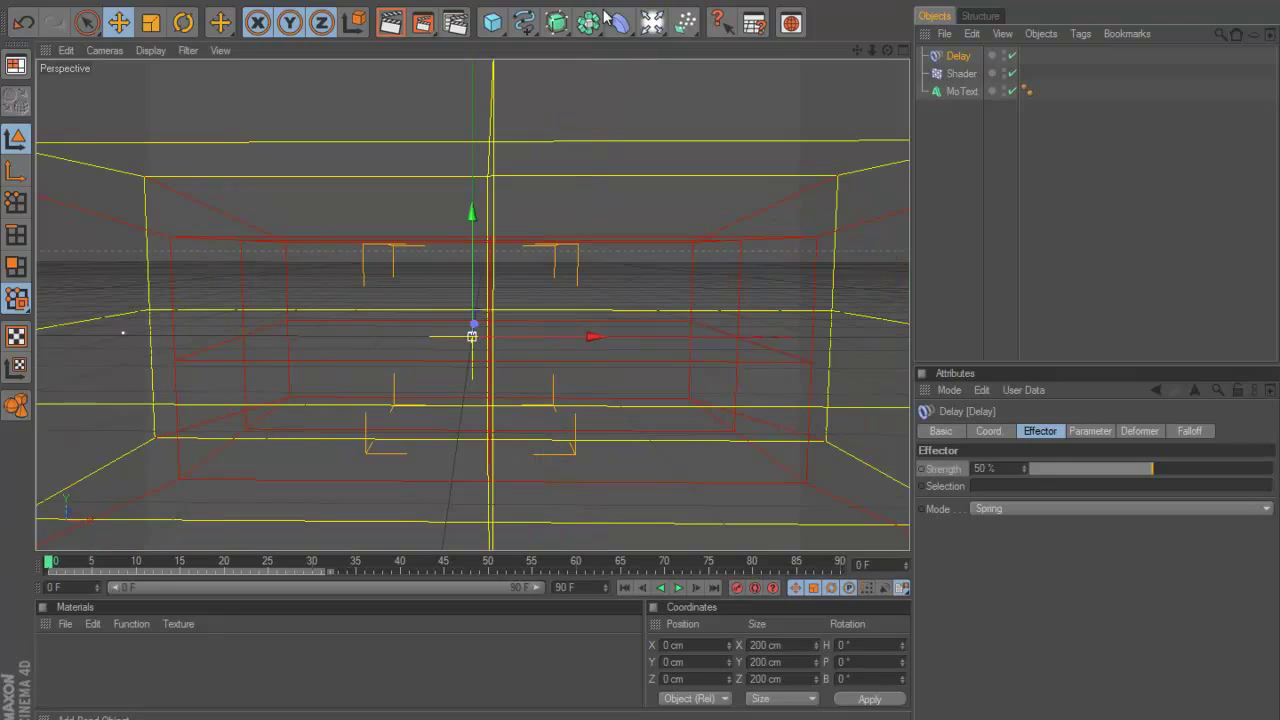